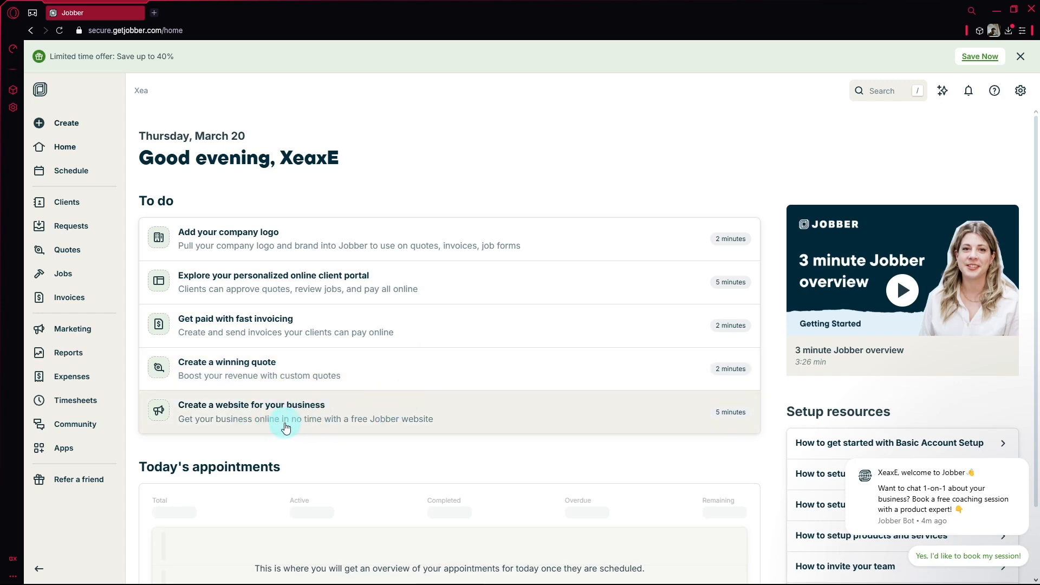
- Preview the quick-create options for new records, then close them
scroll(332, 332, down, 2)
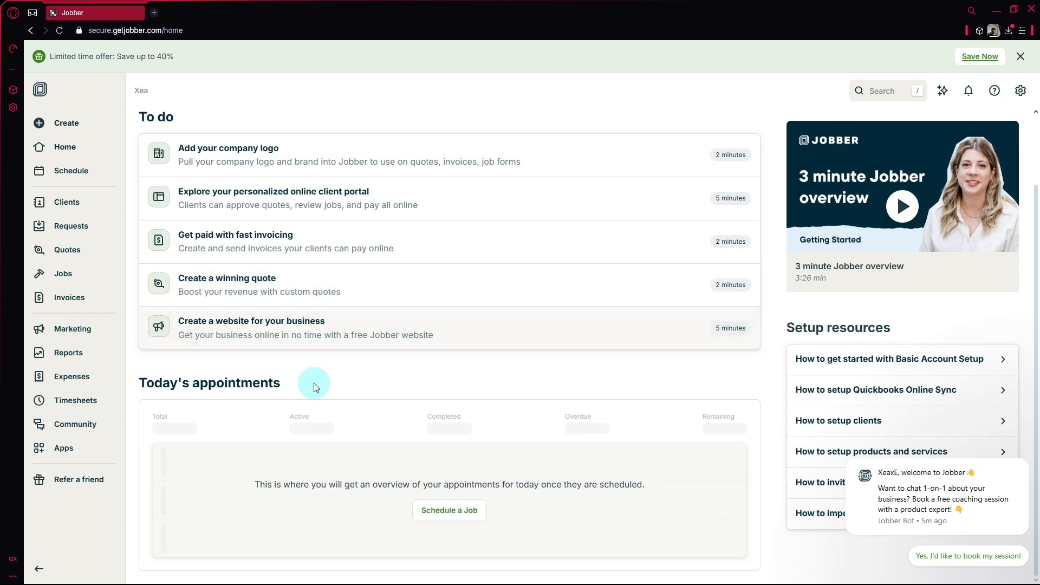
scroll(301, 395, up, 2)
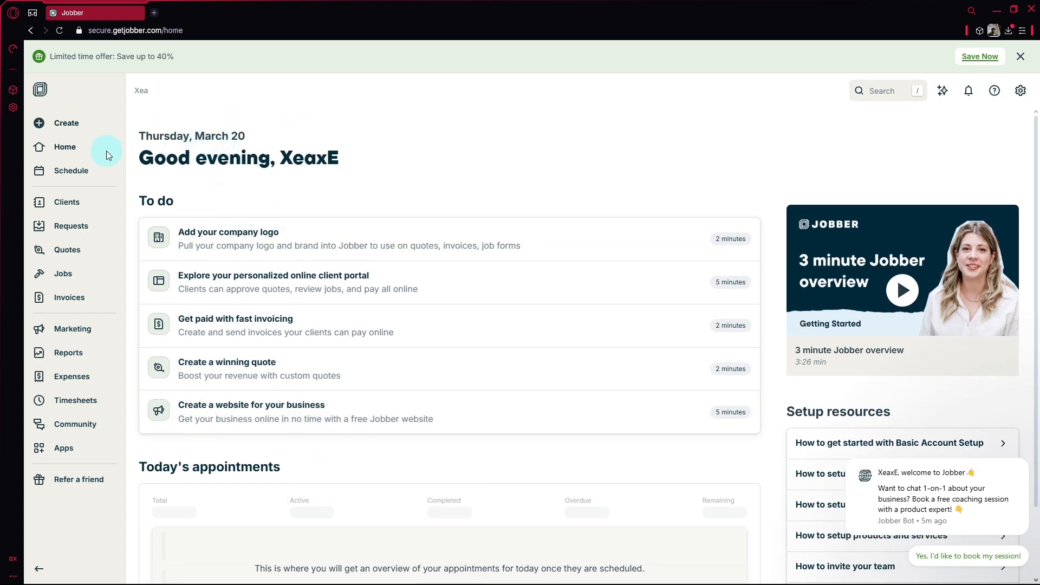
right_click(101, 121)
click(359, 150)
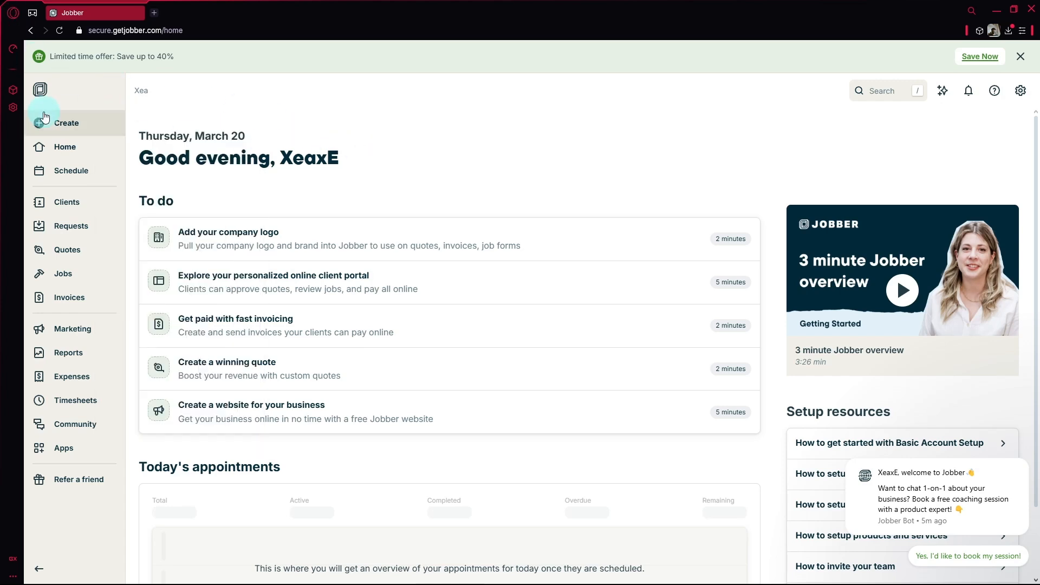
click(68, 123)
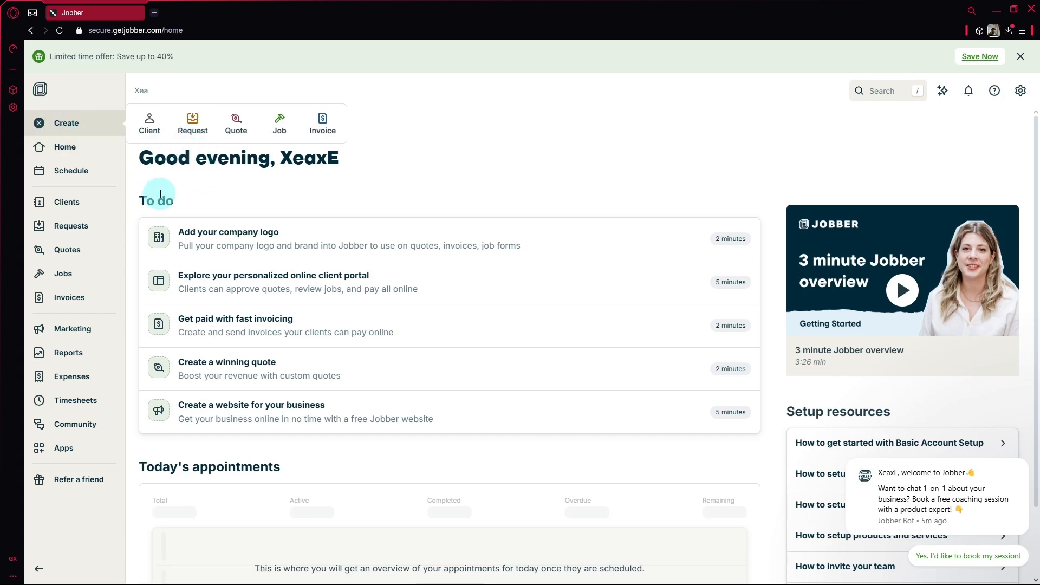
click(146, 149)
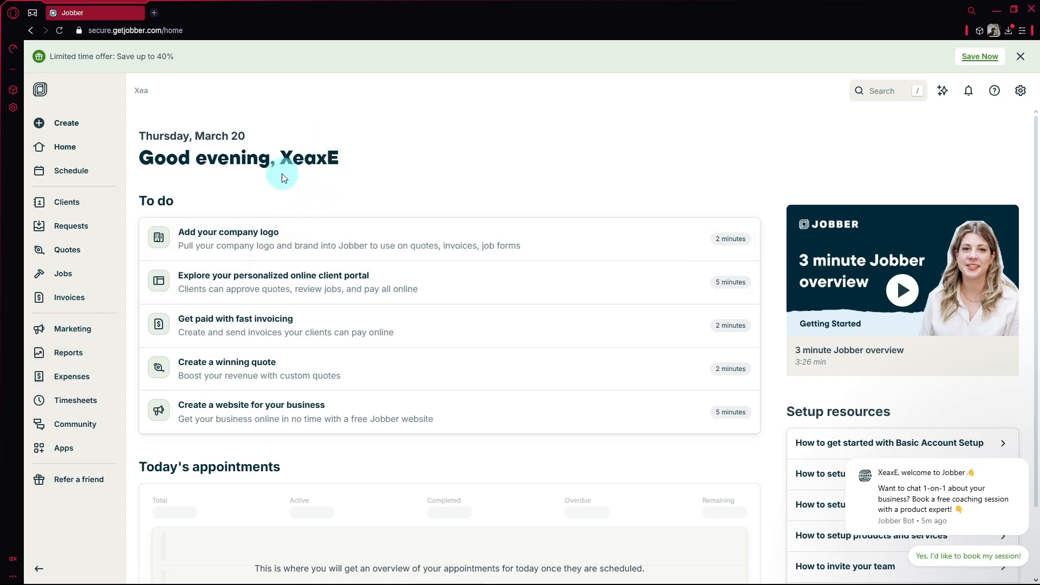
- Go to the empty Clients list and start a new client
scroll(51, 258, up, 5)
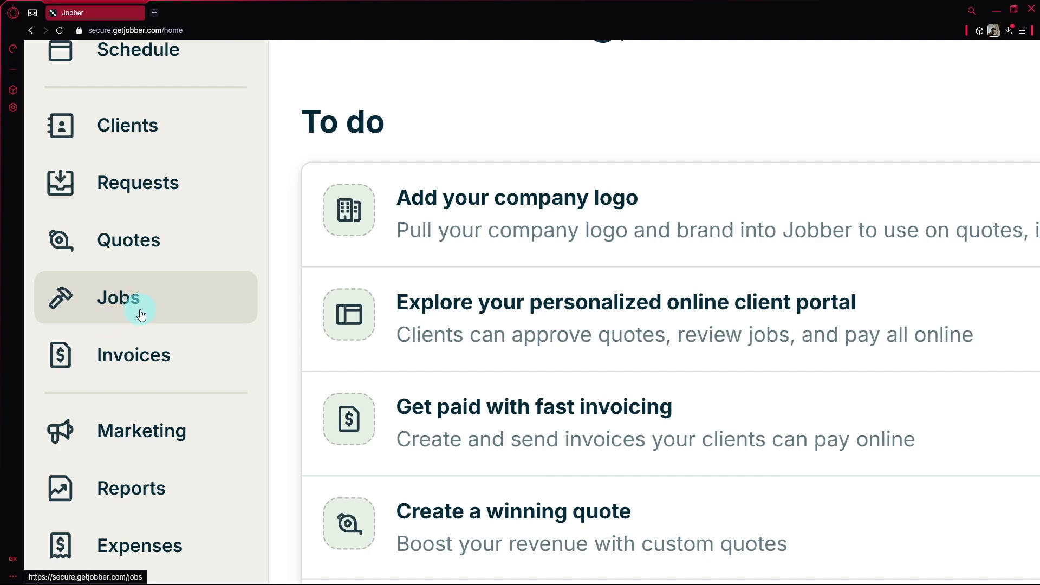
click(150, 116)
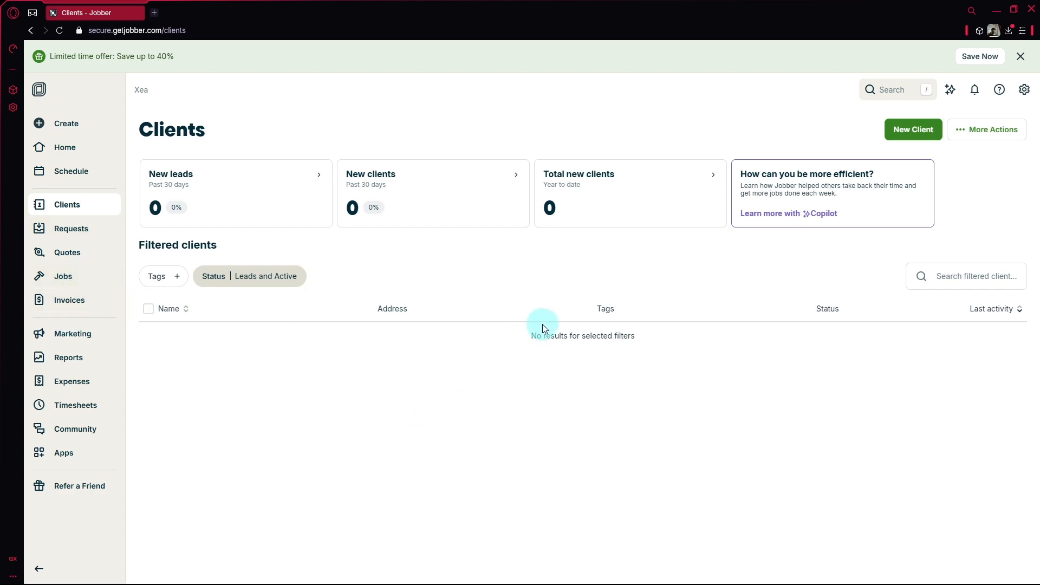
click(901, 129)
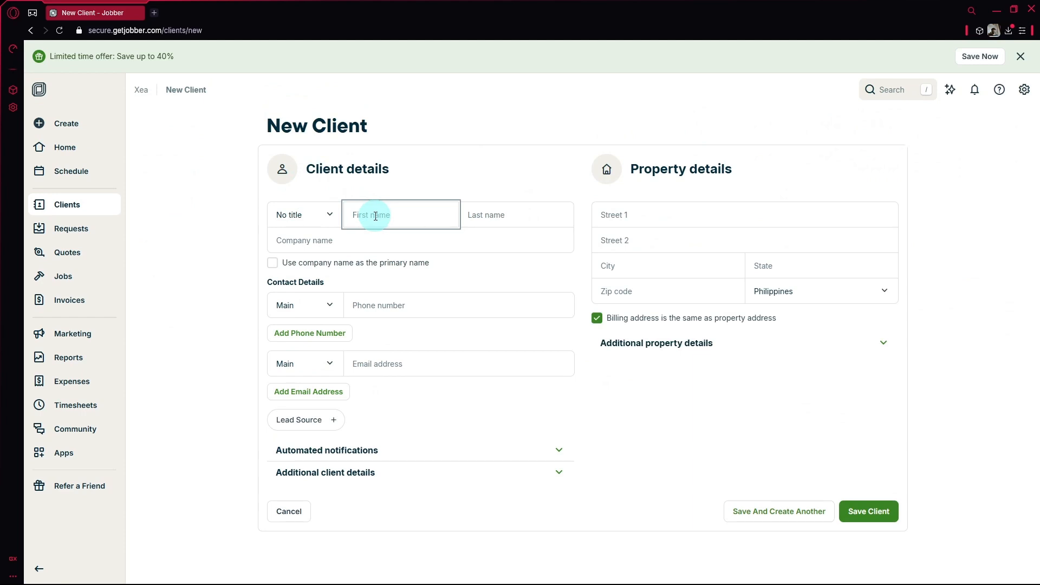
- Enter the client's first and last name and company Google
text(John)
key(Tab)
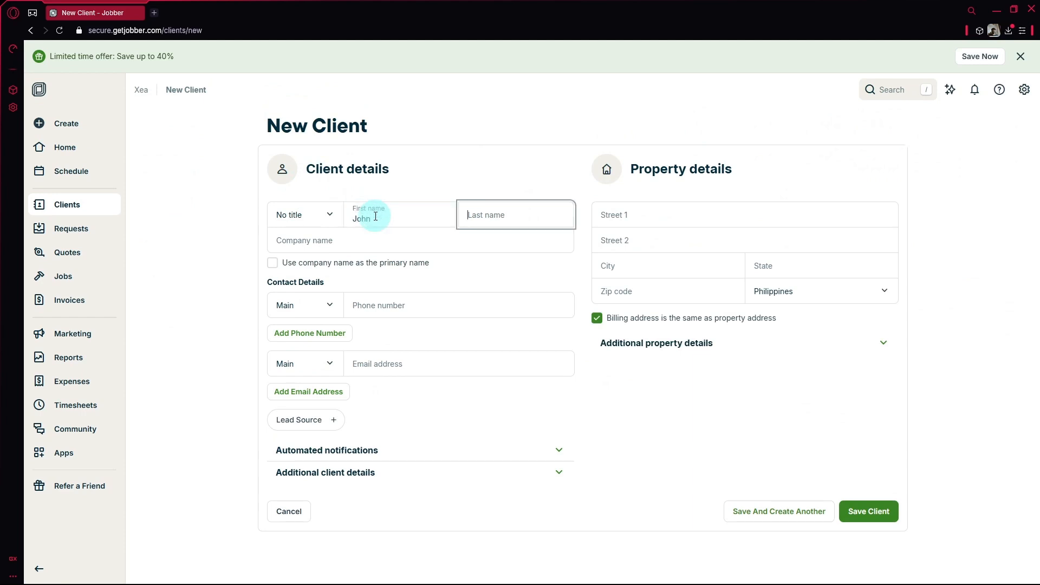
text(Smith)
key(Tab)
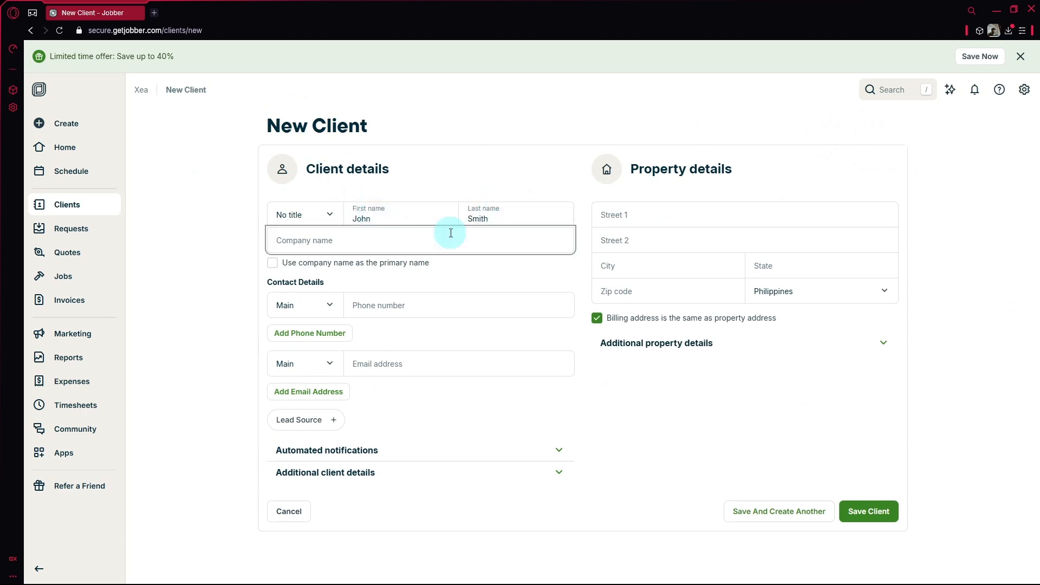
text(Google)
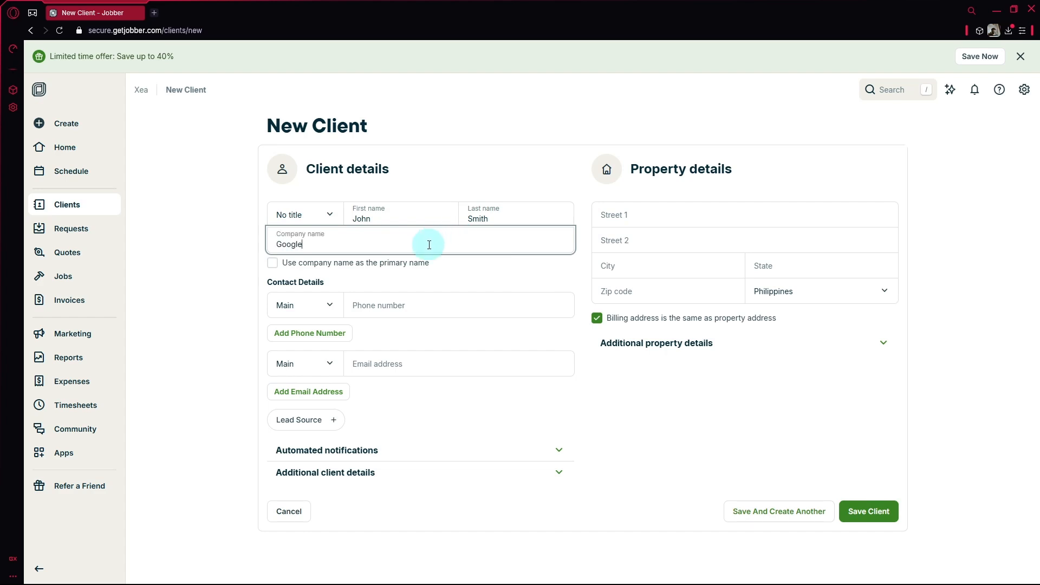
- Give the client the title Mr. and fill in their e-mail address
click(312, 216)
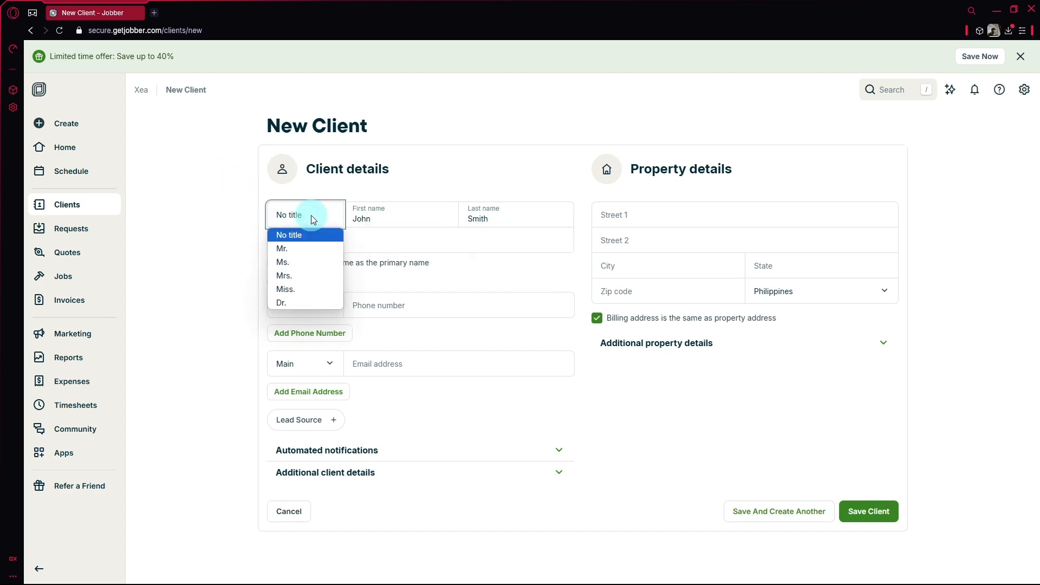
click(296, 251)
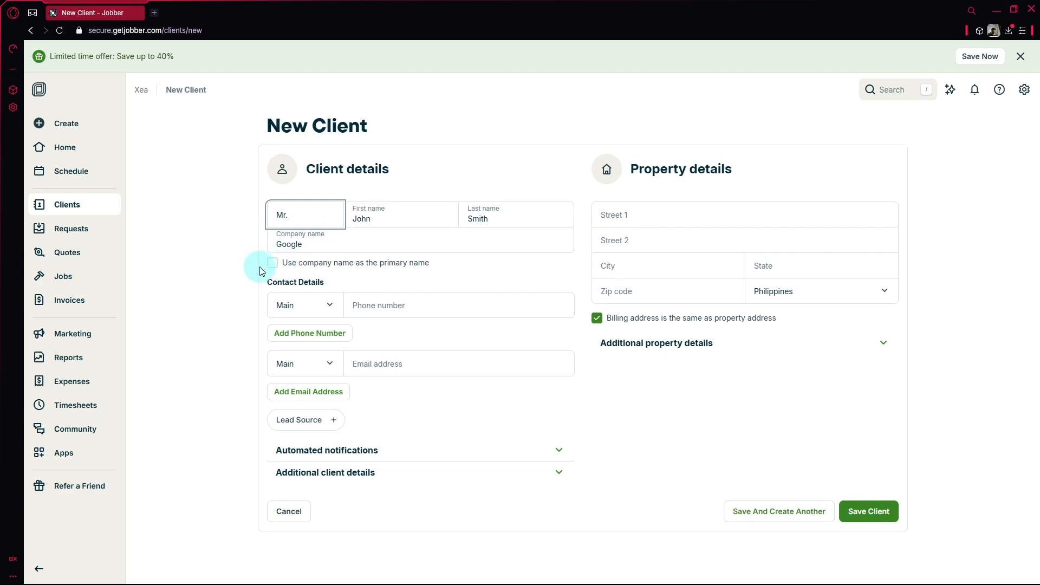
click(374, 304)
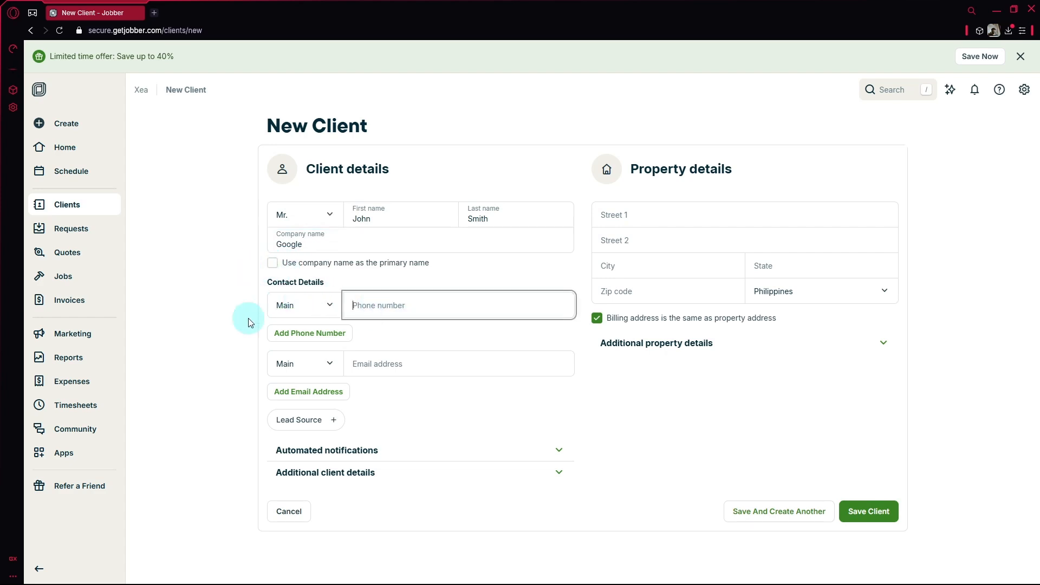
click(398, 370)
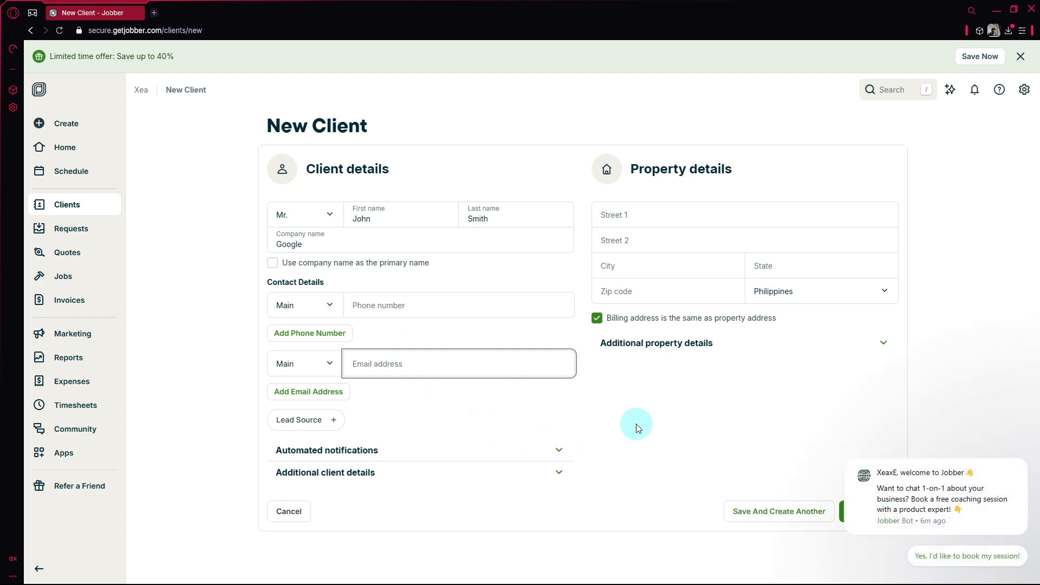
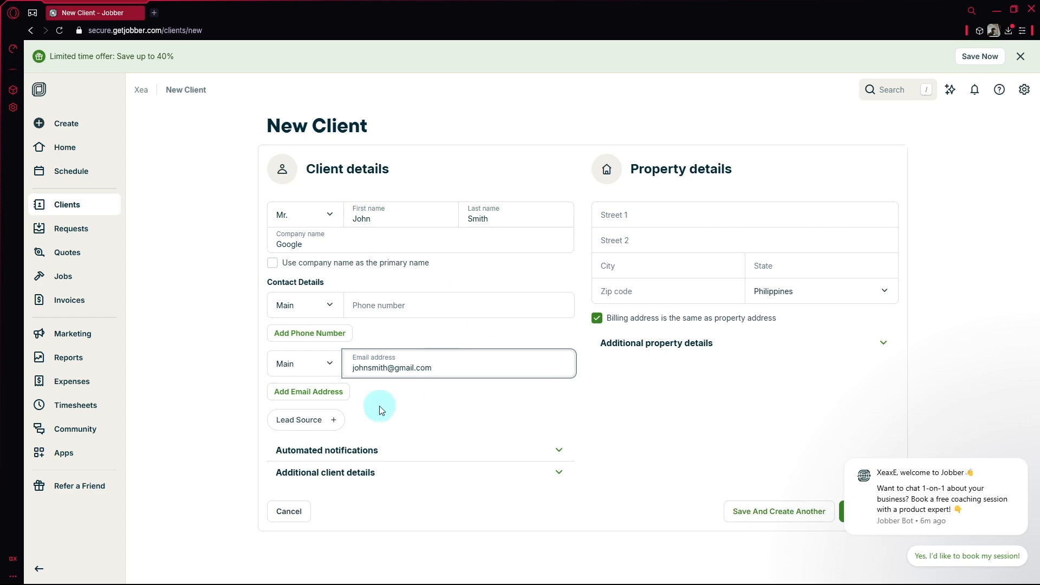
click(303, 419)
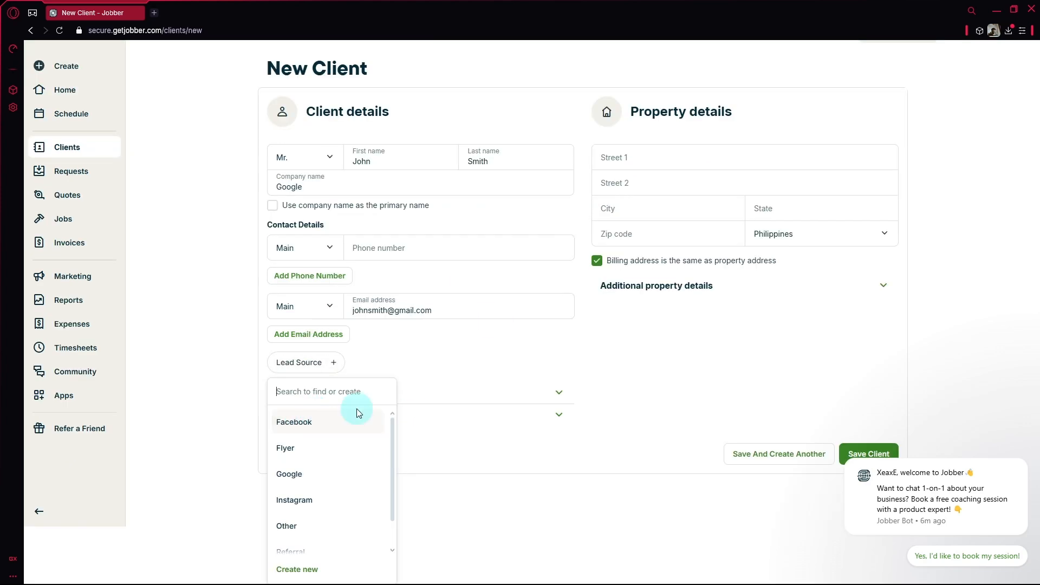
- Choose Google as lead source, then expand notifications and additional client details
click(323, 483)
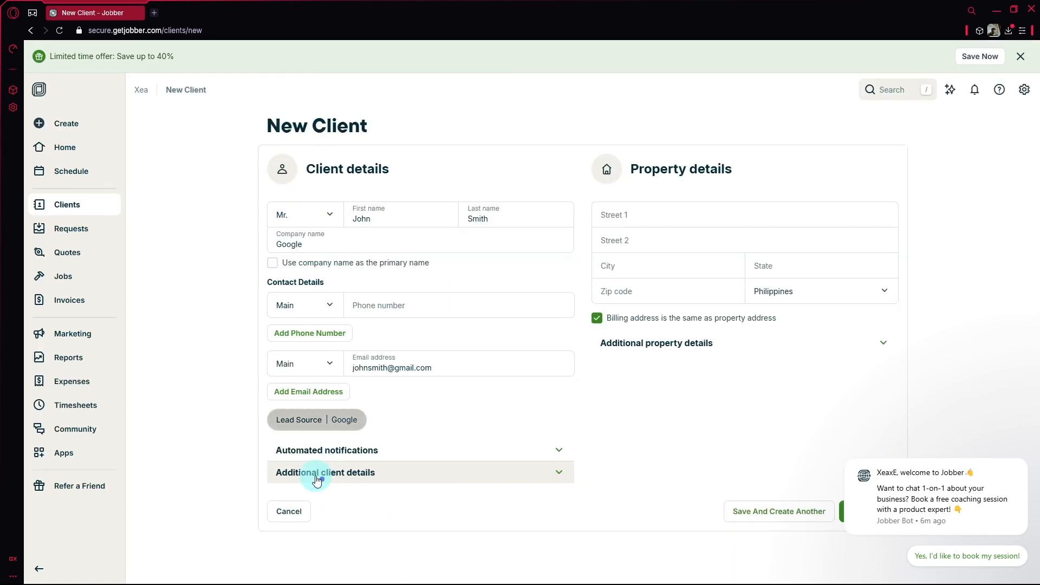
click(438, 451)
scroll(437, 451, down, 2)
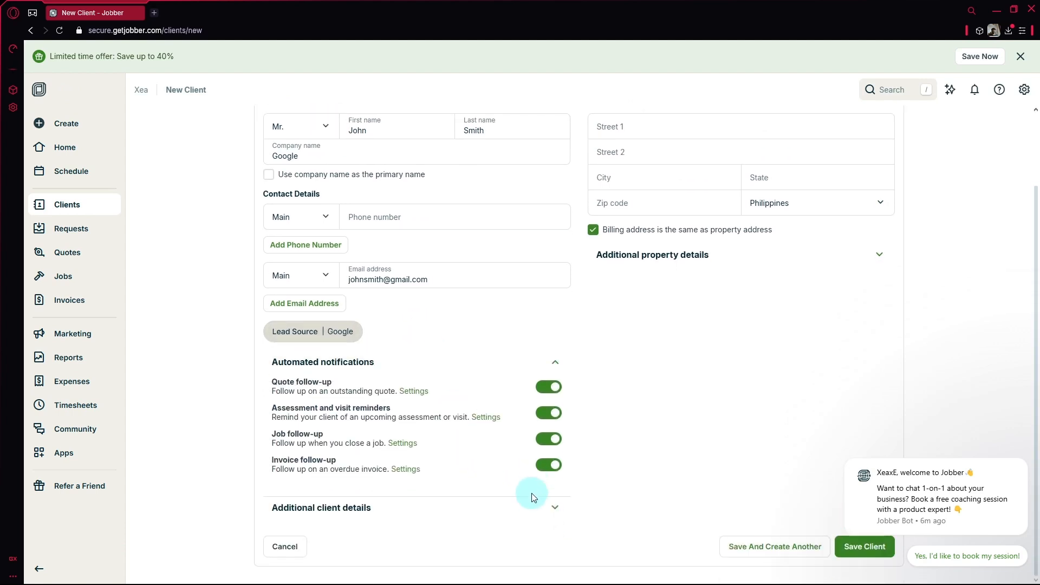
click(533, 501)
scroll(627, 462, down, 1)
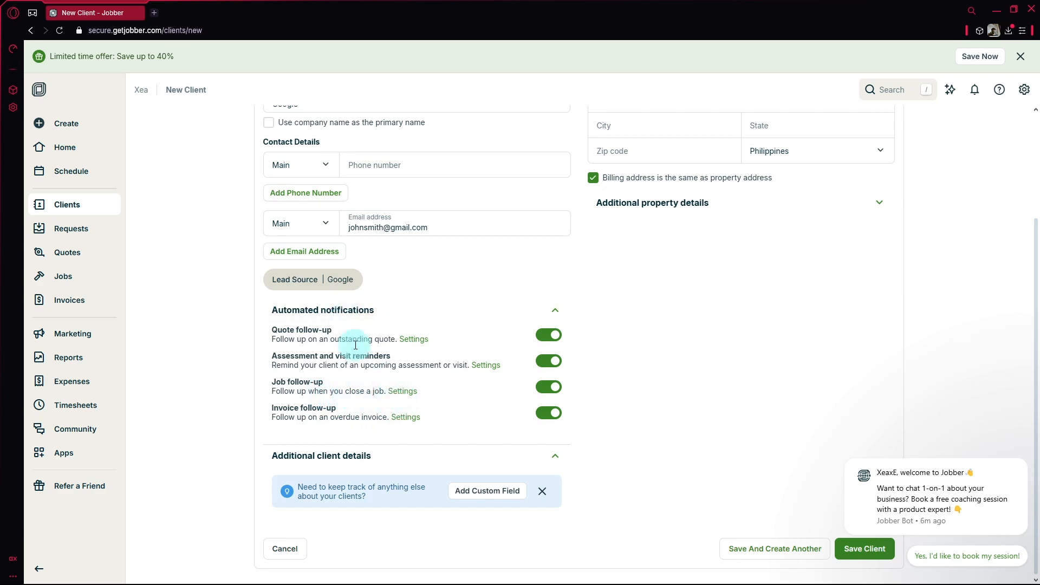
scroll(403, 476, up, 2)
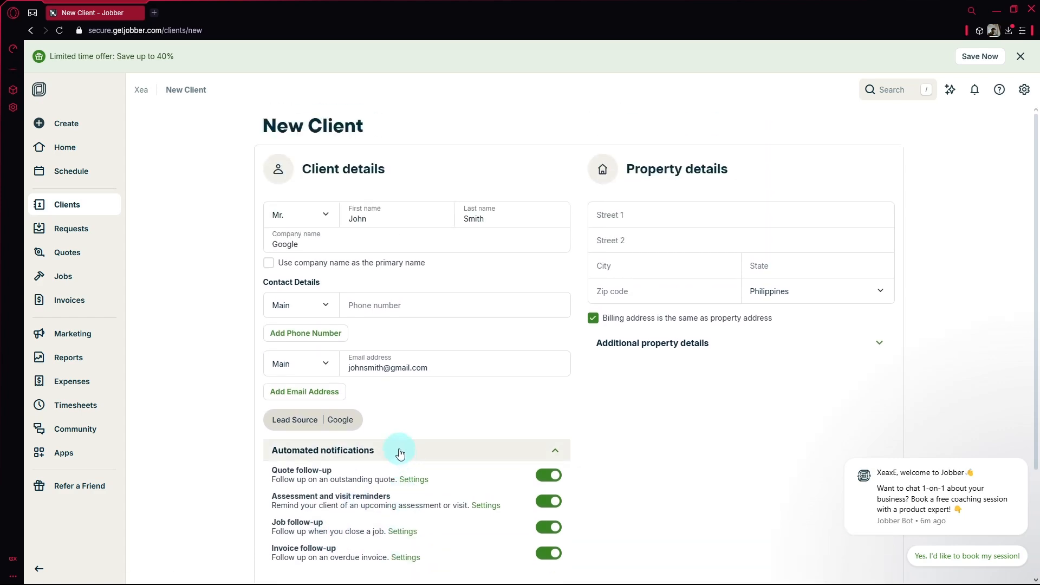
scroll(374, 364, down, 1)
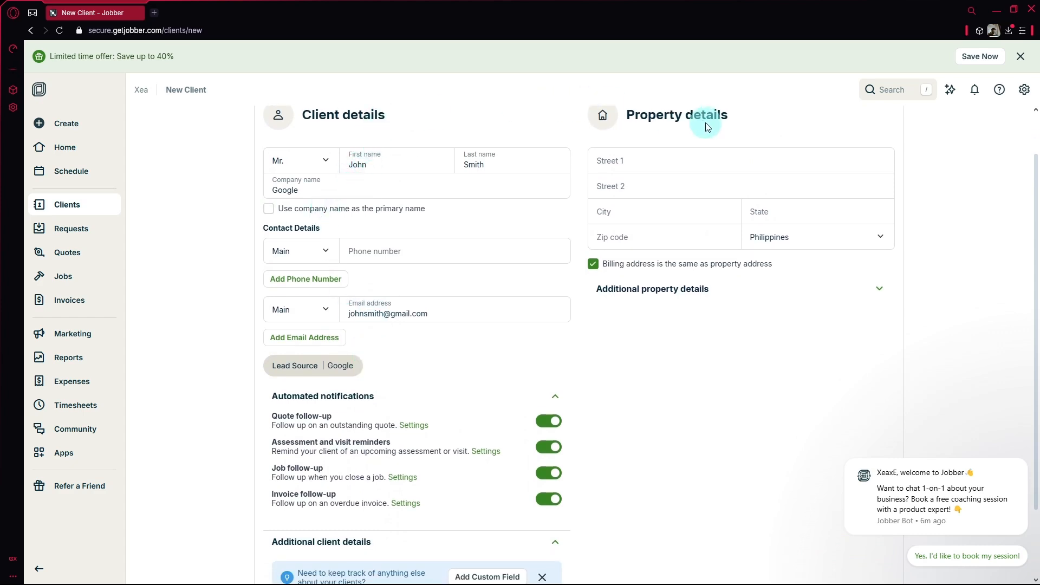
scroll(698, 141, down, 2)
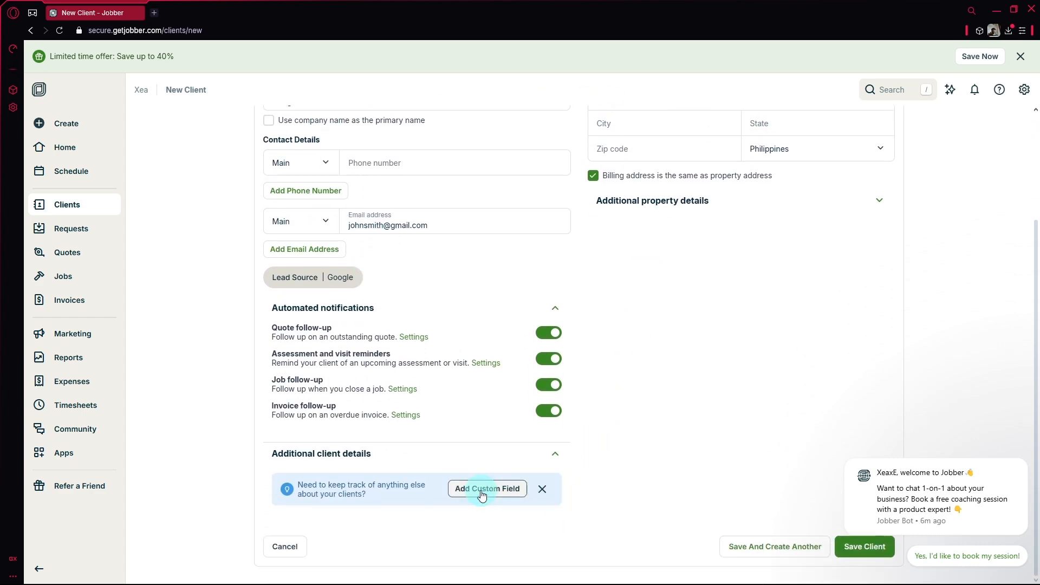
- Draft a Text custom field named 'Budget', then cancel it
click(481, 495)
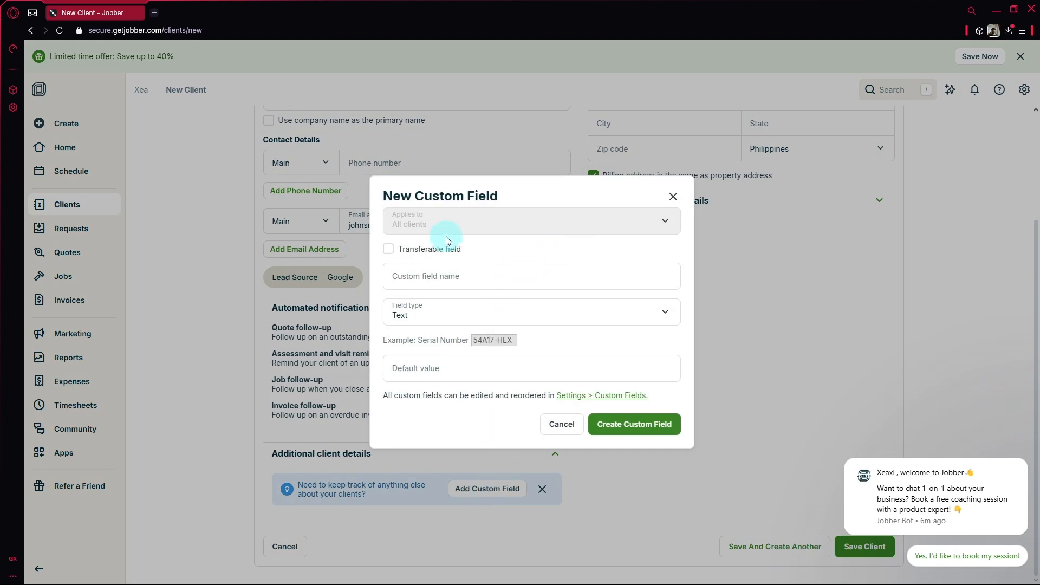
click(424, 276)
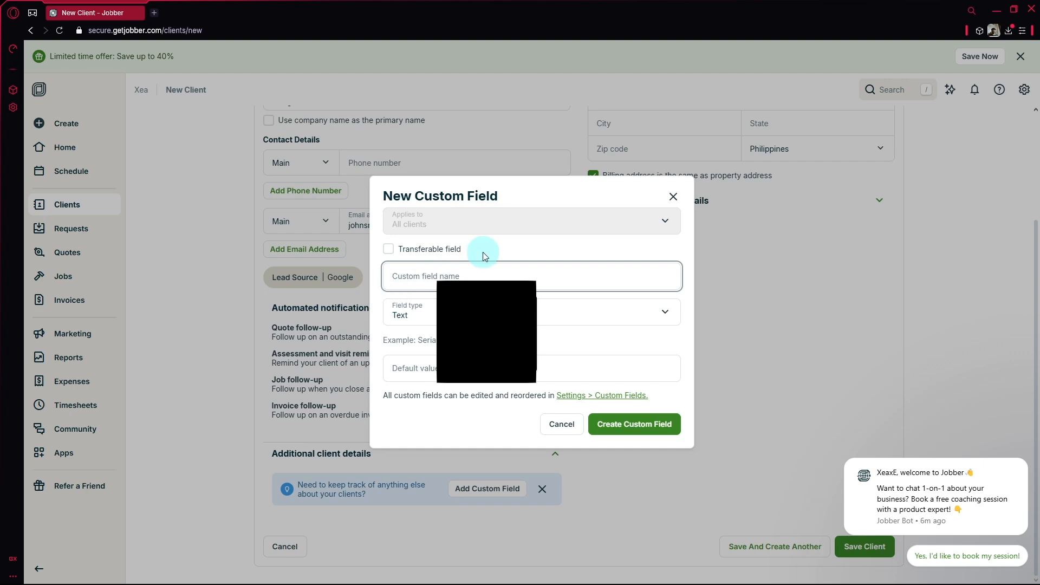
text(Budget)
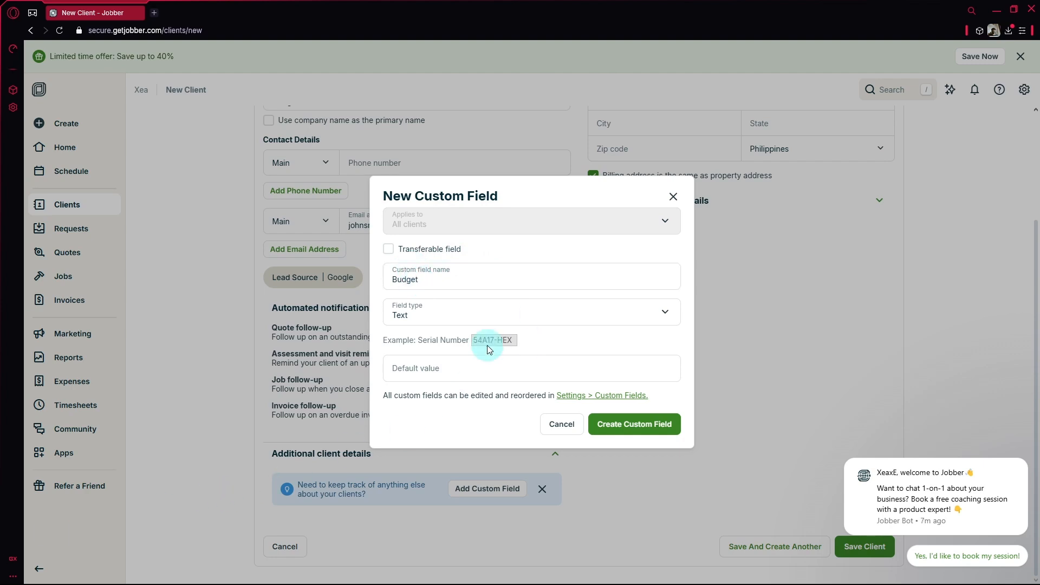
click(508, 320)
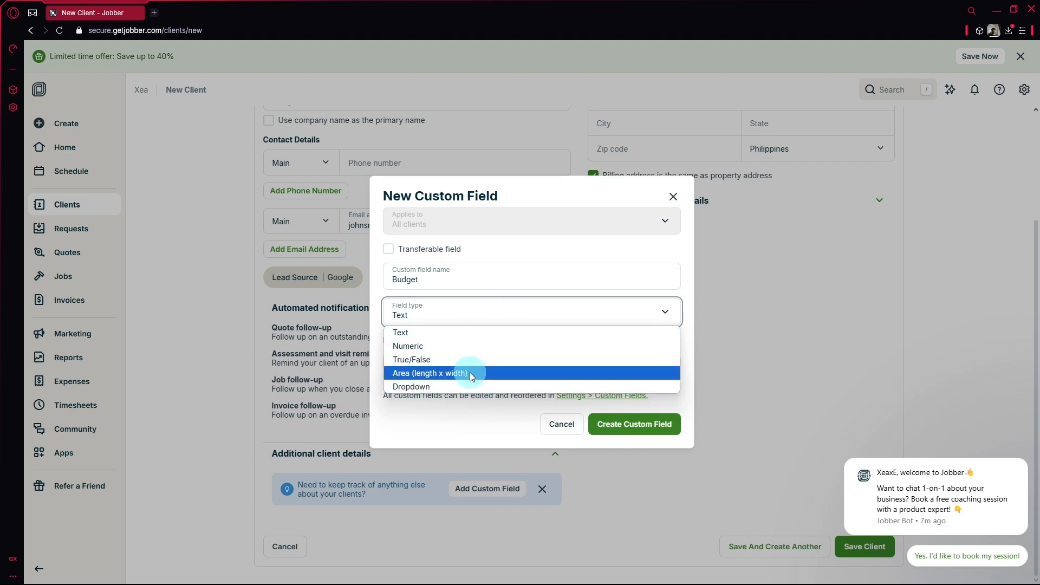
click(483, 424)
click(549, 425)
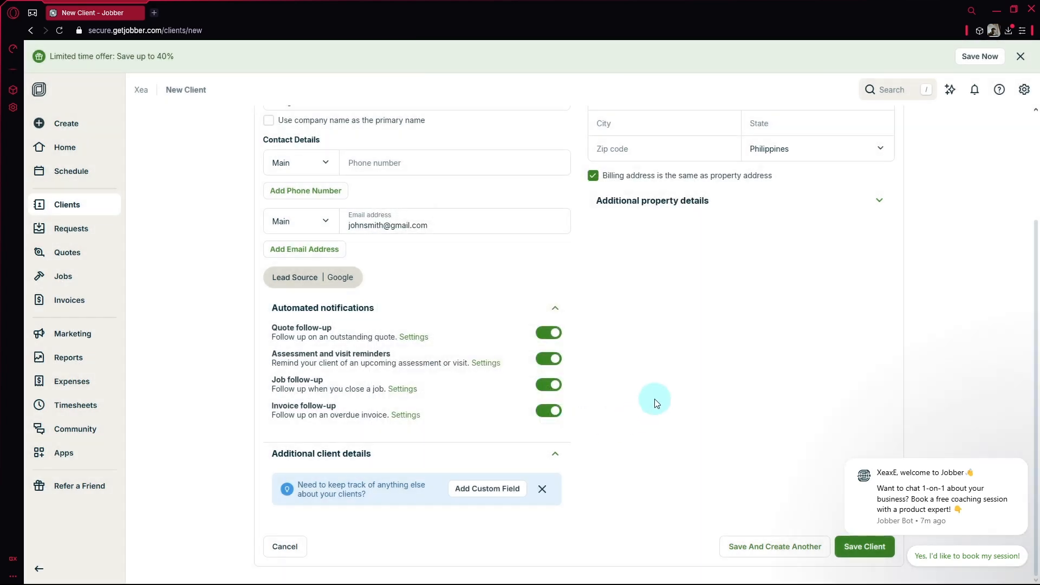
- Save the new client, then start and cancel adding a property
click(857, 556)
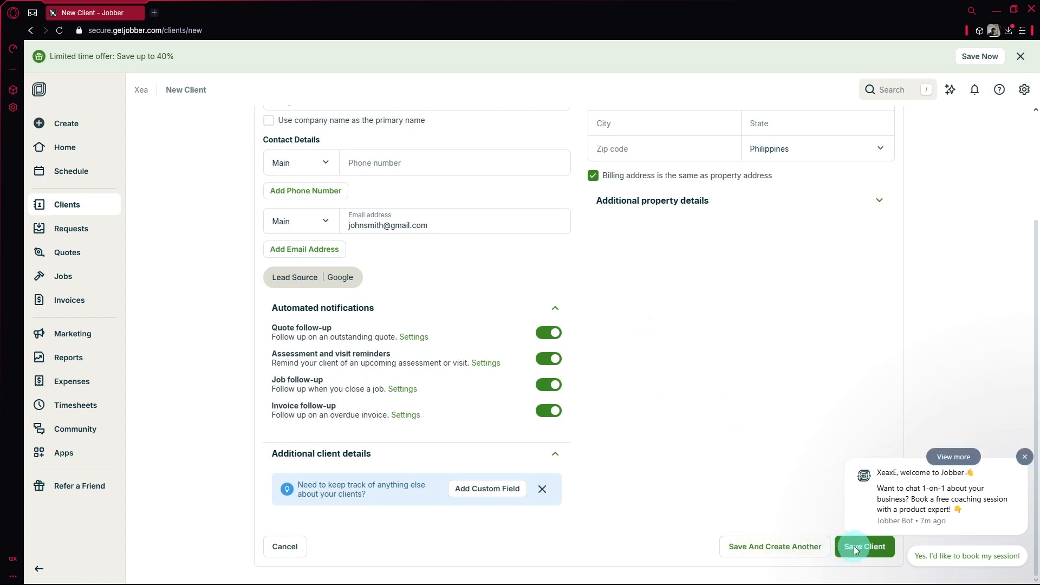
click(1028, 457)
click(861, 547)
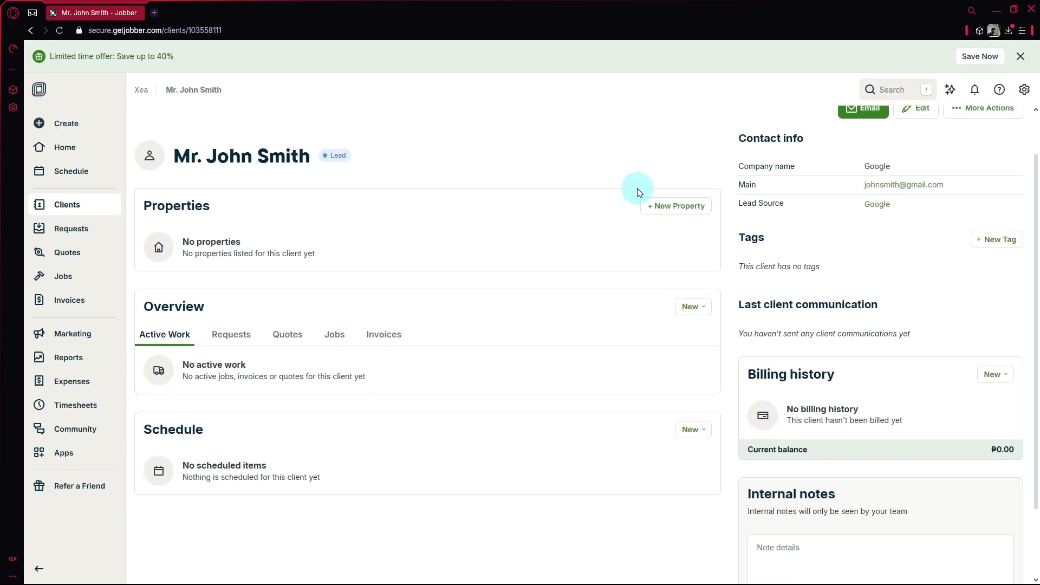
click(659, 207)
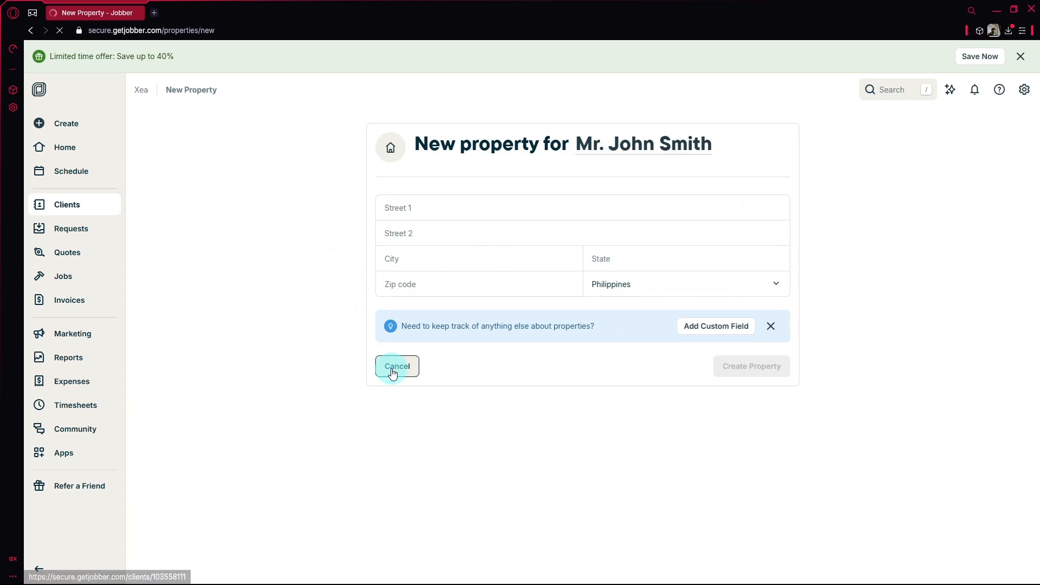
click(391, 373)
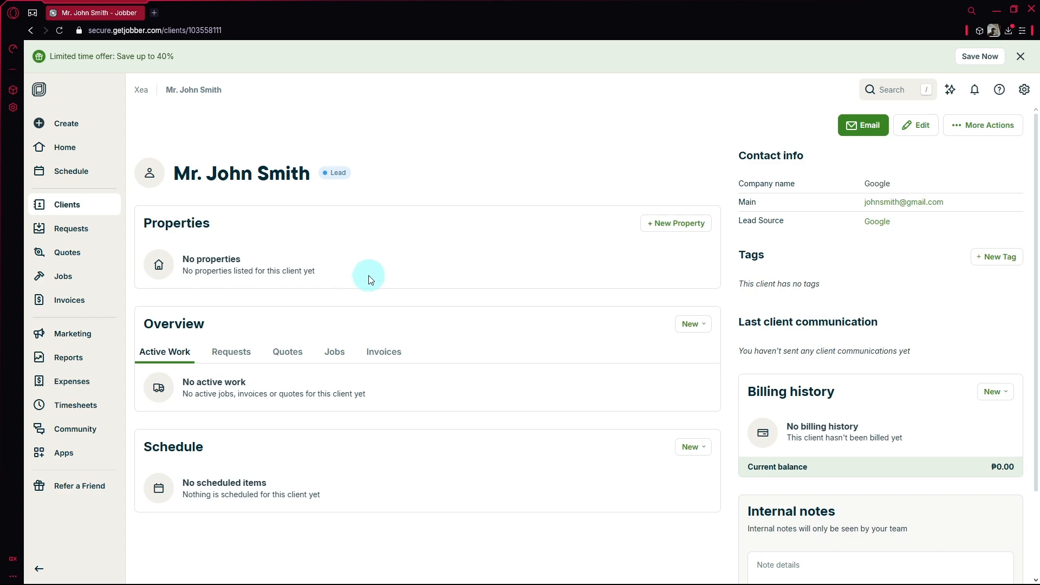
- Browse the client's Requests, Quotes, Jobs and Invoices tabs, returning to Active work
scroll(372, 281, down, 2)
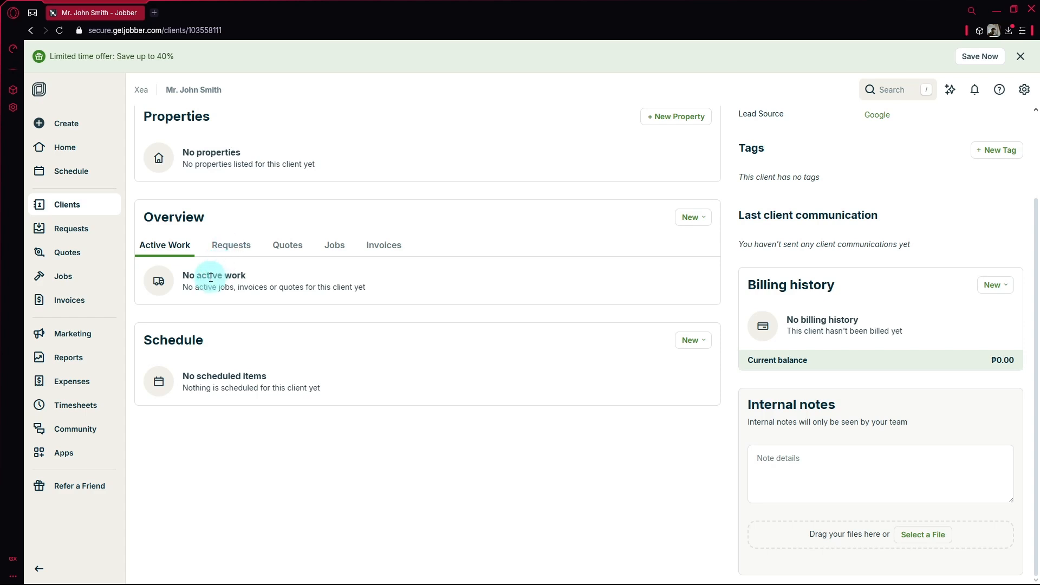
click(222, 246)
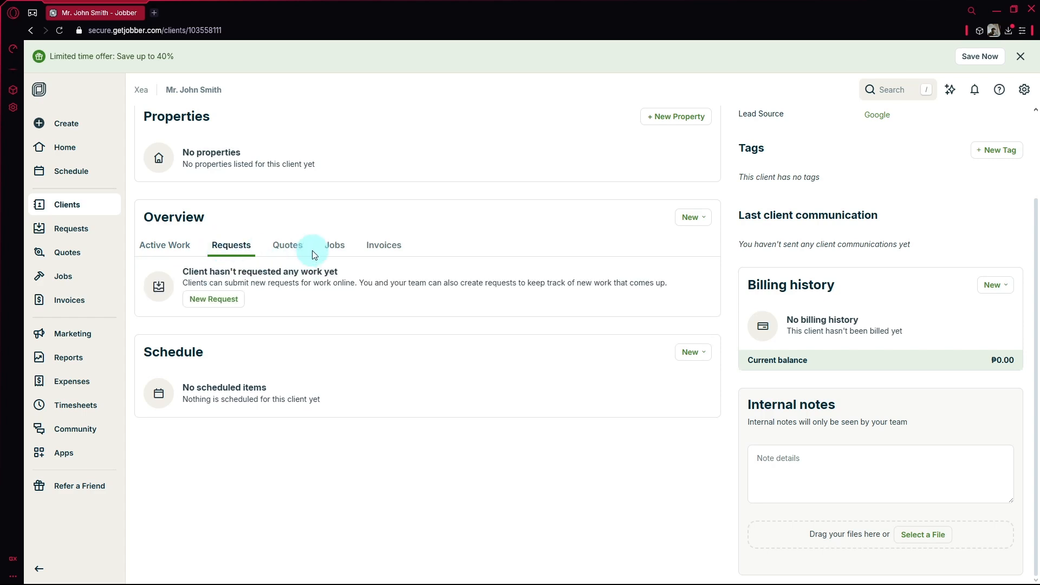
click(289, 246)
click(333, 246)
click(385, 249)
click(183, 247)
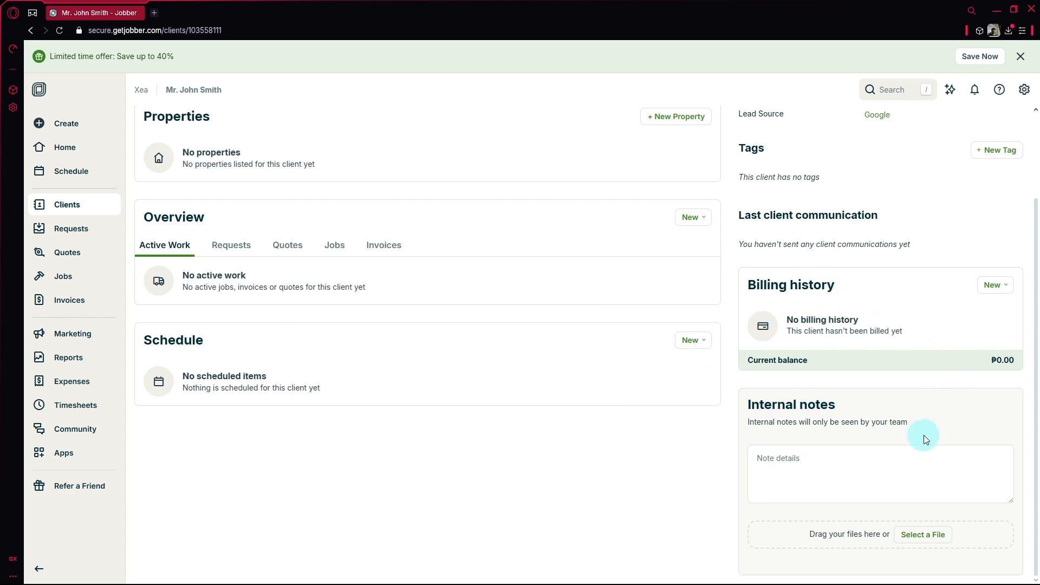
- Begin an internal note for the client, then return to the Clients list
click(853, 490)
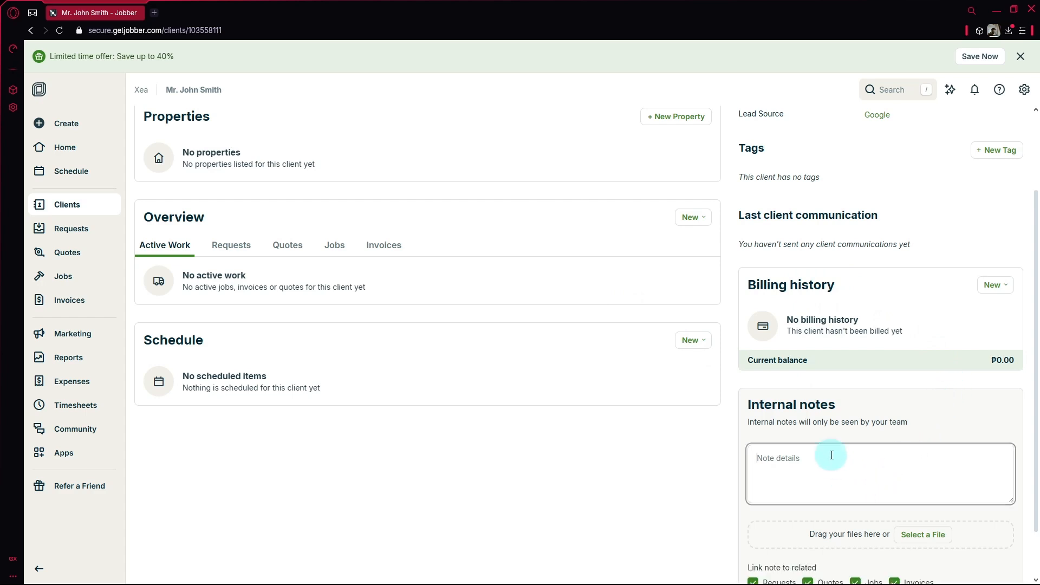
scroll(813, 383, down, 2)
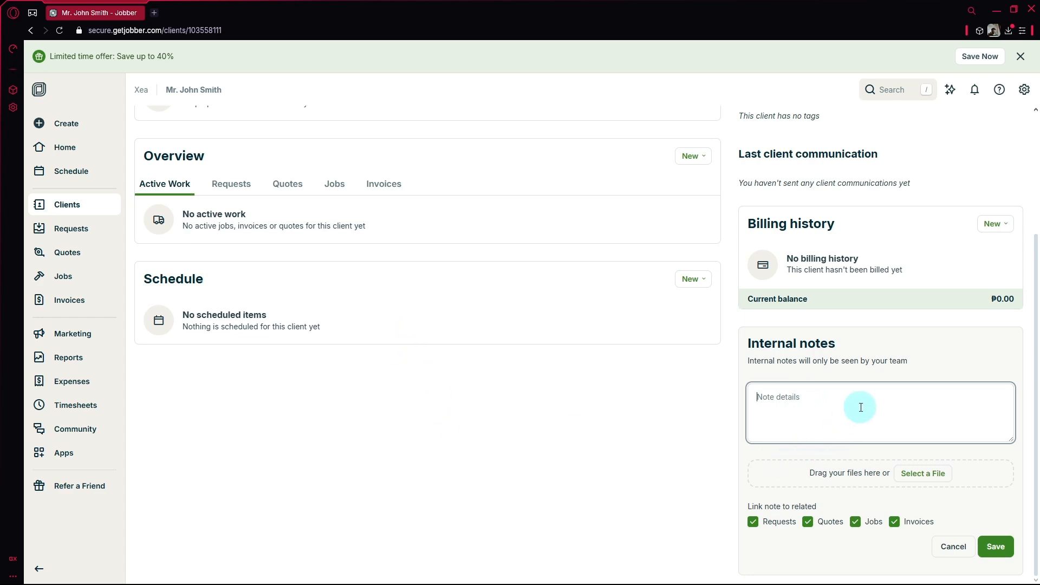
click(1020, 54)
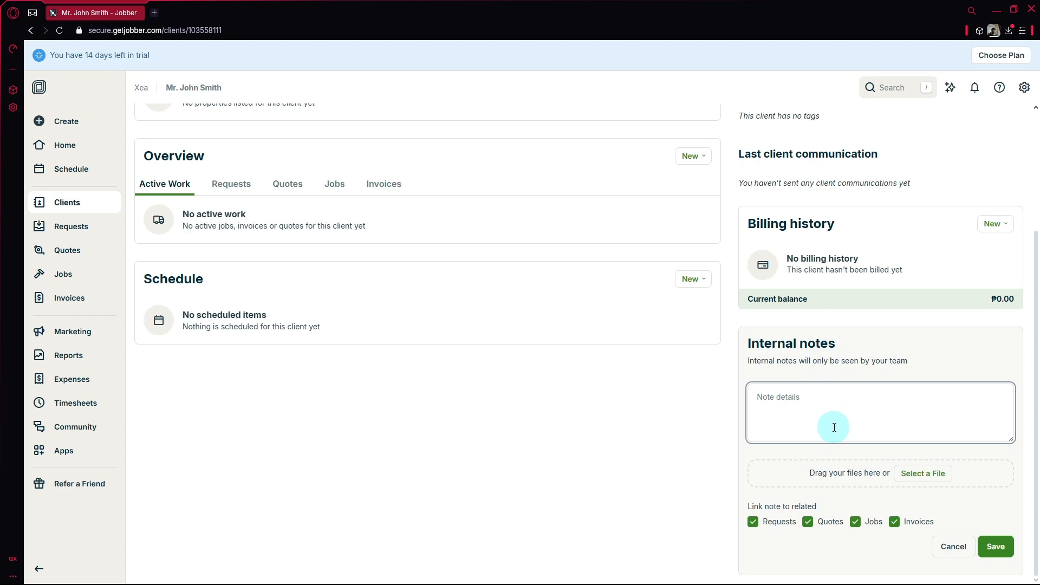
middle_click(606, 415)
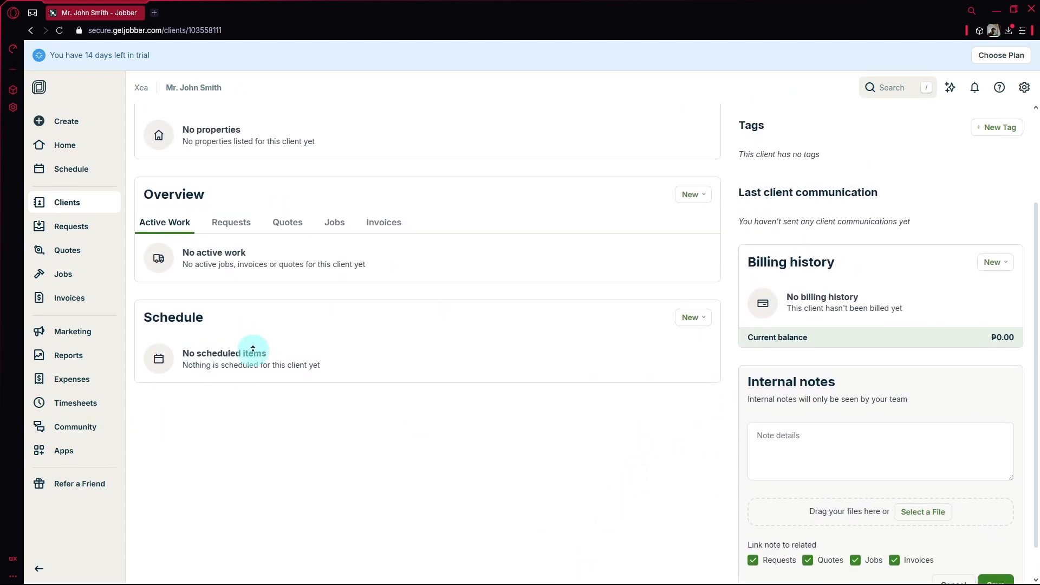
click(65, 199)
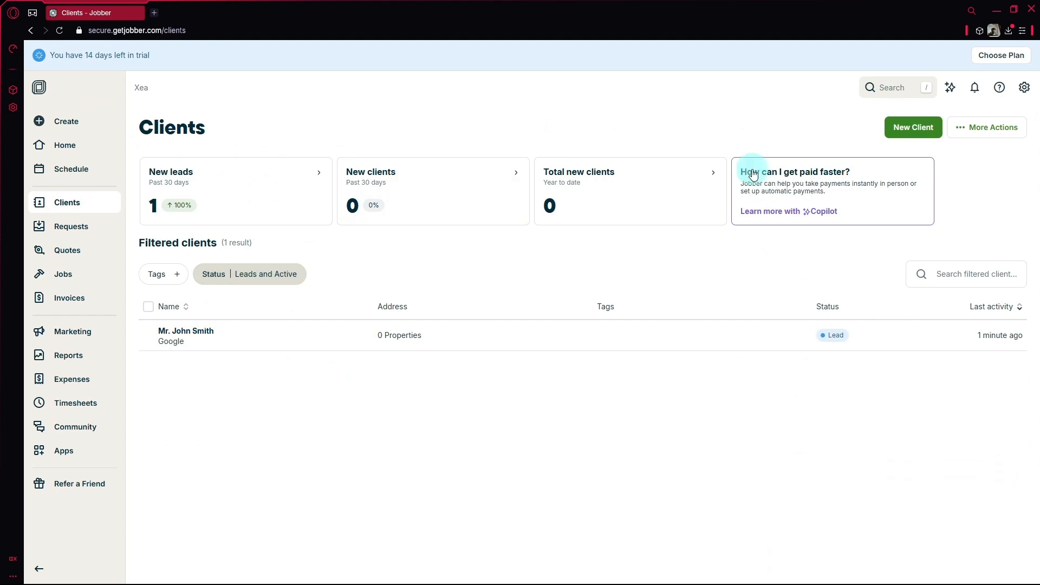
- Check the More Actions menu on Clients, then go to the Requests page
click(957, 134)
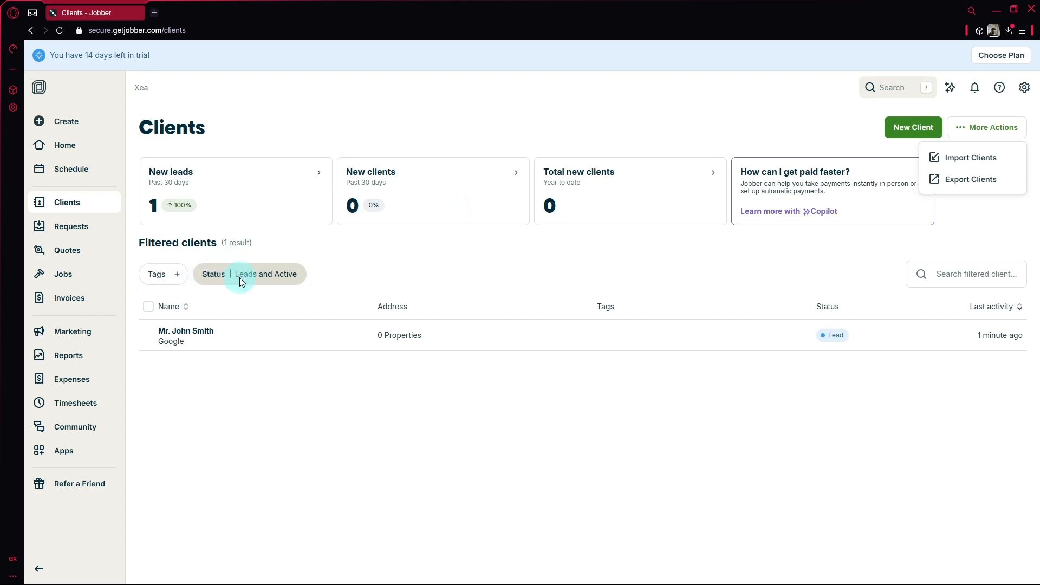
click(76, 232)
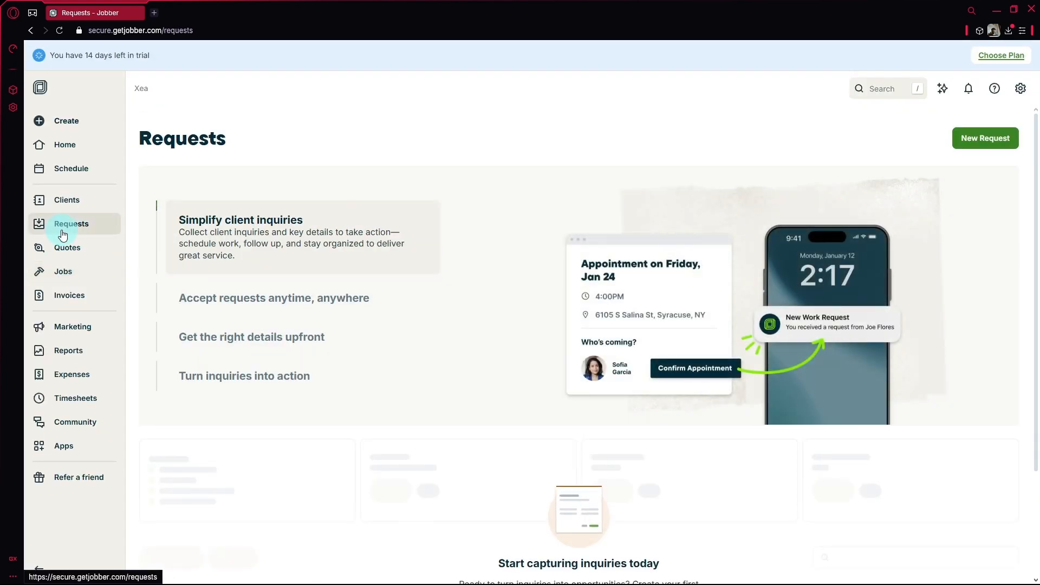
- Review the Requests overview and start the first request
scroll(274, 263, down, 3)
scroll(274, 264, up, 2)
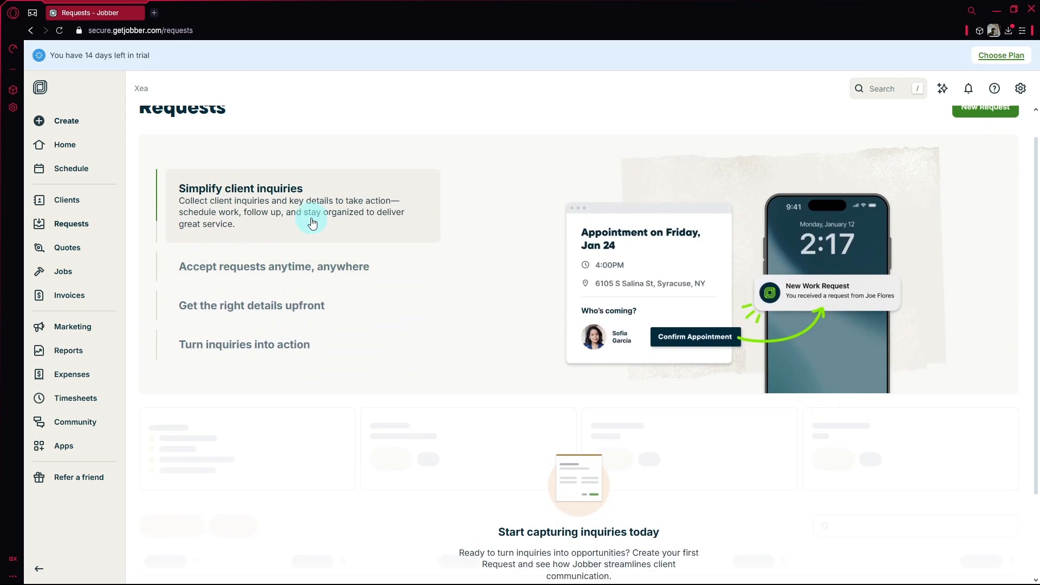
scroll(250, 201, up, 1)
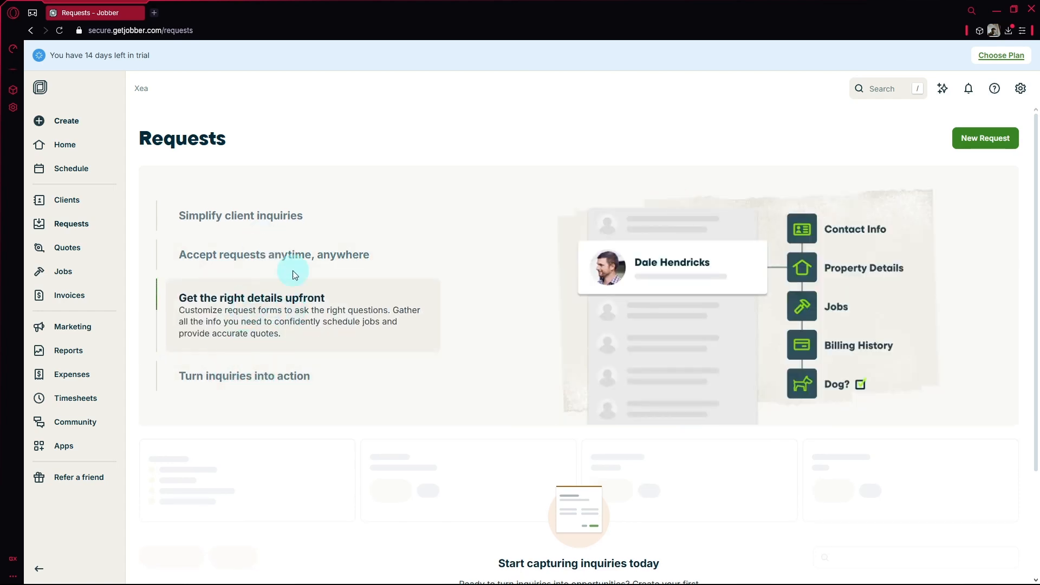
scroll(556, 369, down, 2)
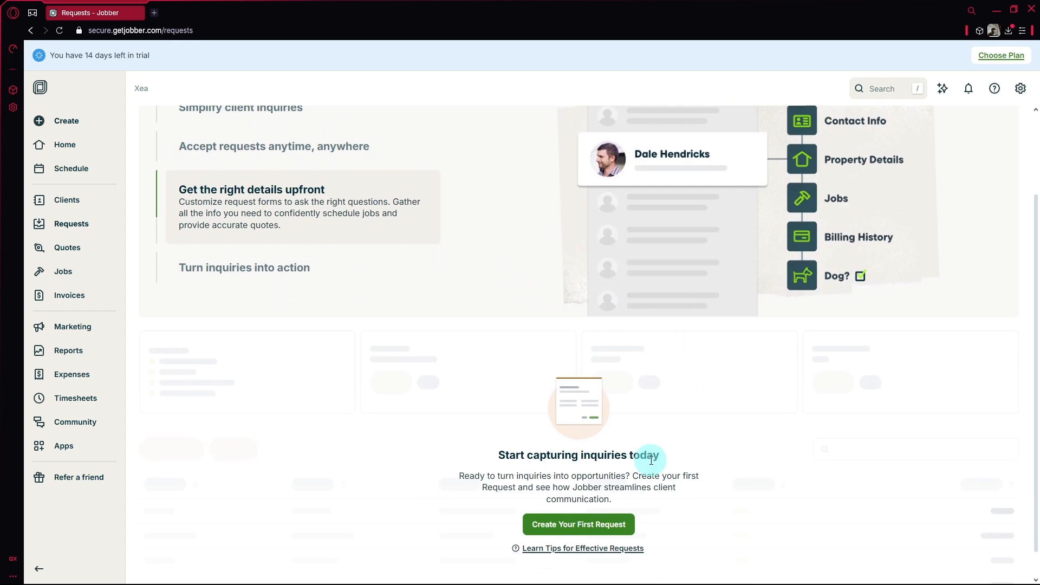
click(600, 531)
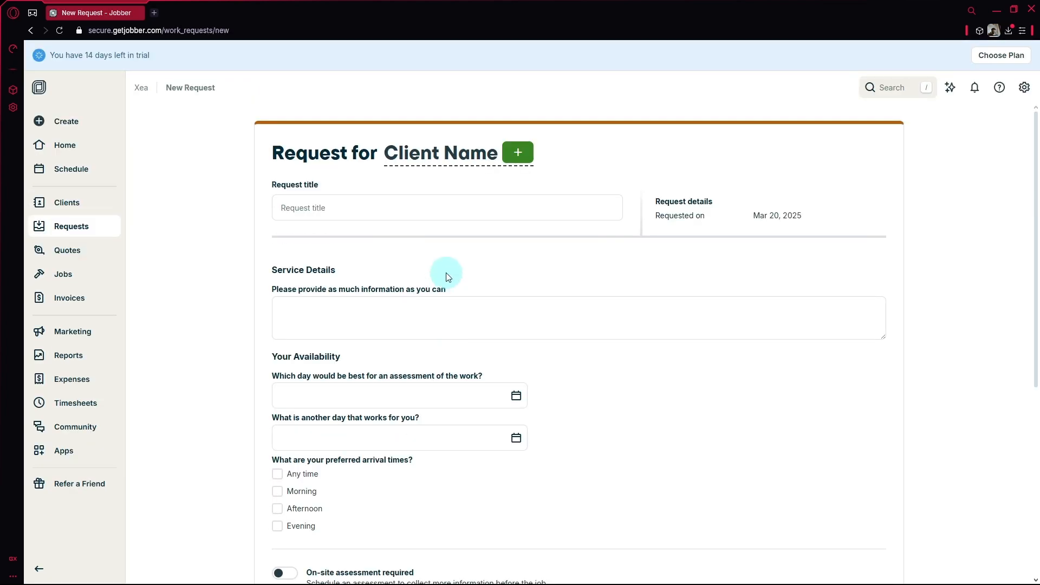
click(422, 209)
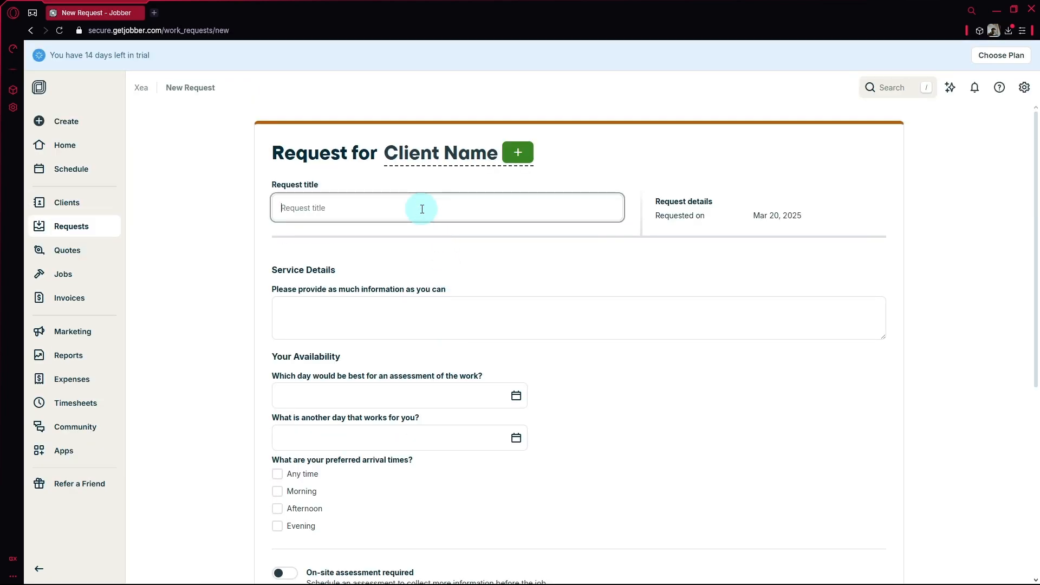
click(515, 153)
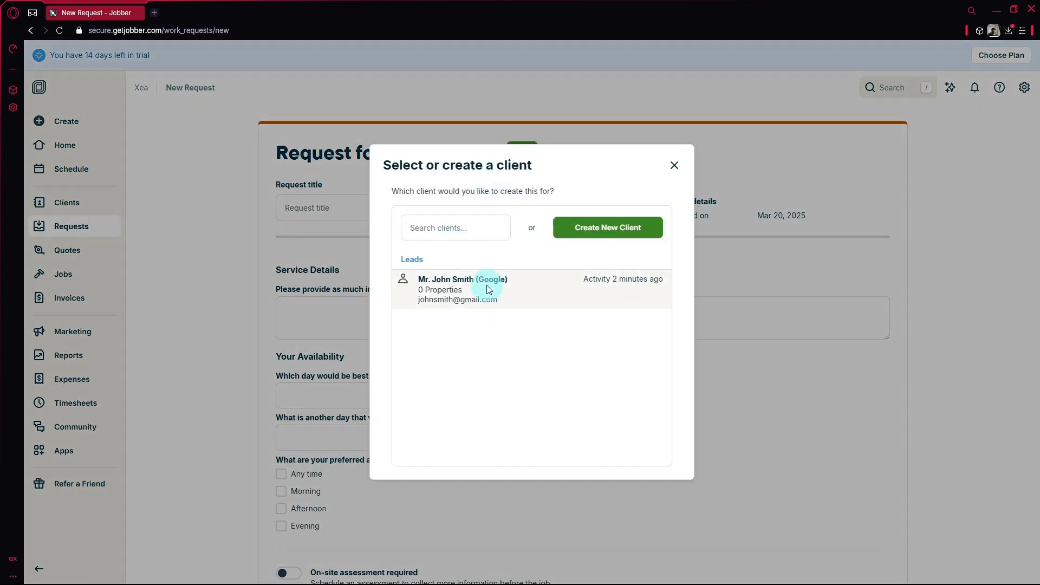
click(489, 290)
click(390, 210)
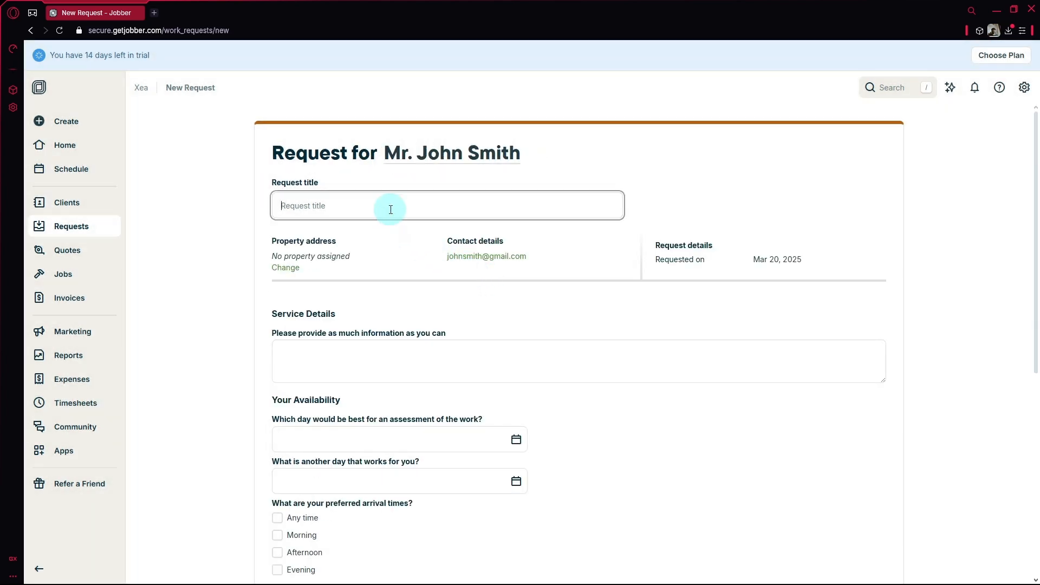
scroll(401, 262, down, 3)
click(320, 195)
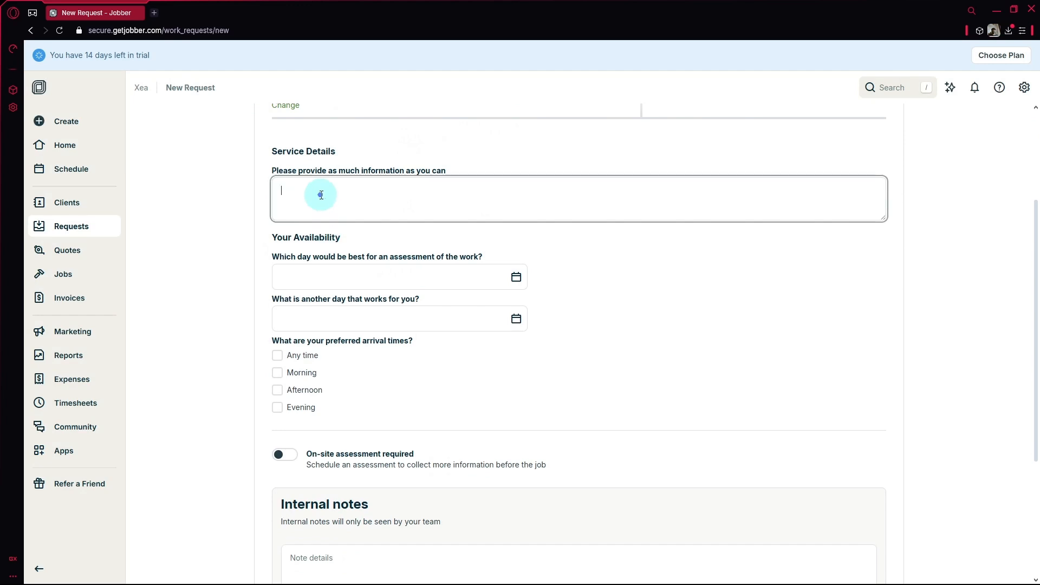
scroll(356, 254, down, 1)
scroll(355, 254, down, 4)
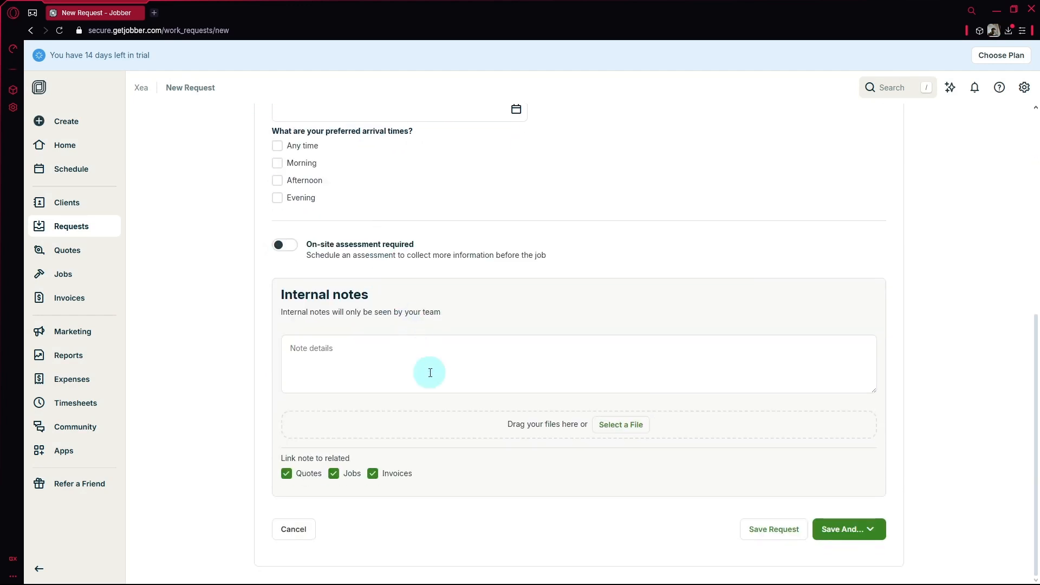
click(872, 529)
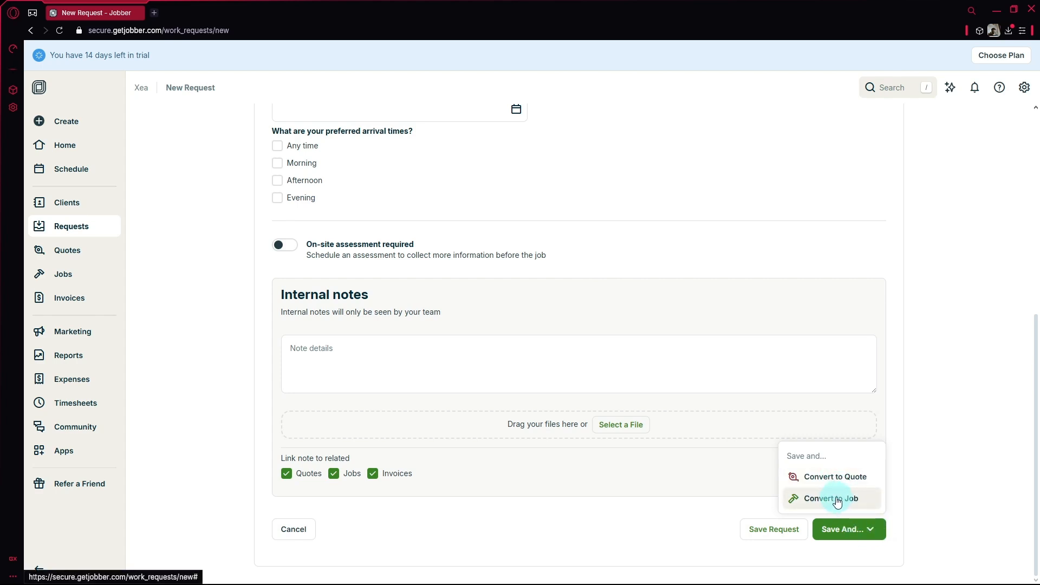
scroll(220, 290, up, 7)
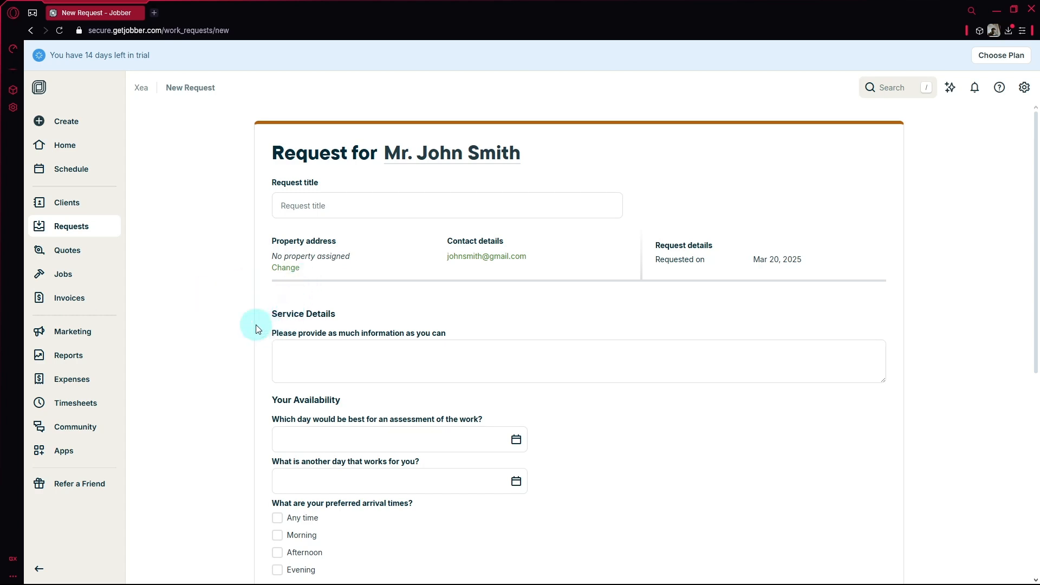
scroll(380, 228, down, 3)
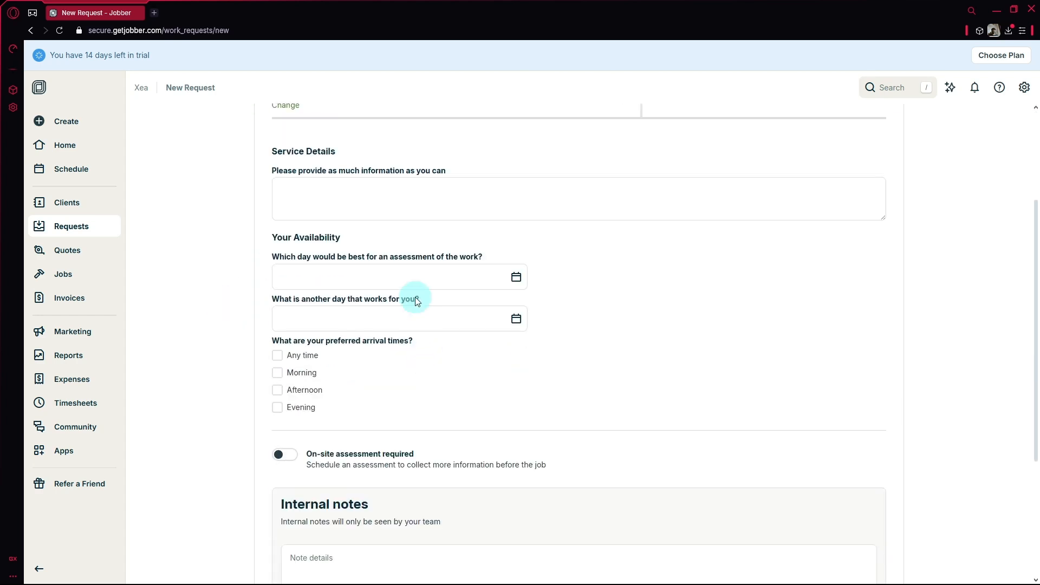
scroll(390, 420, up, 3)
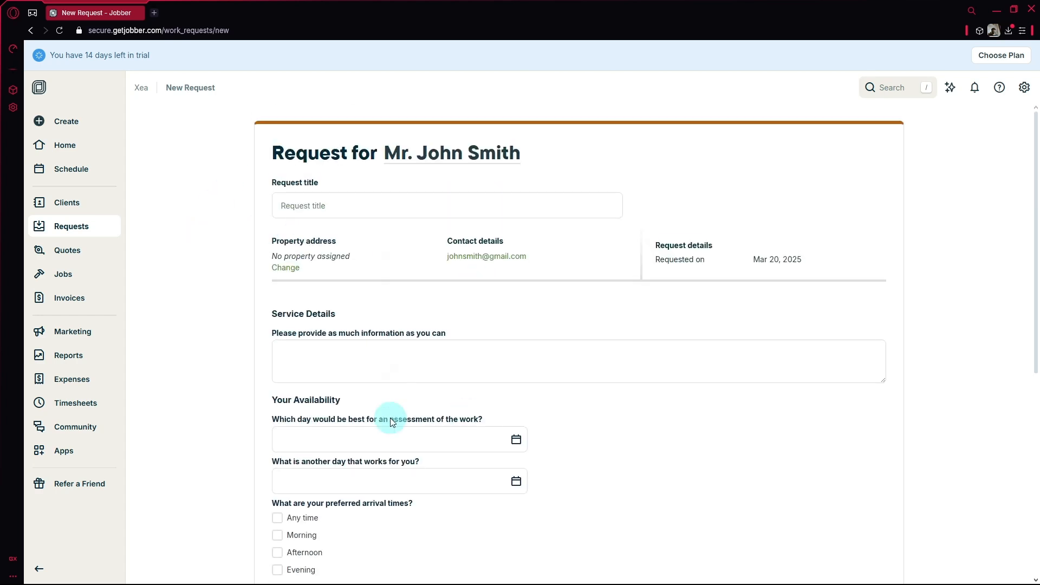
scroll(589, 331, down, 7)
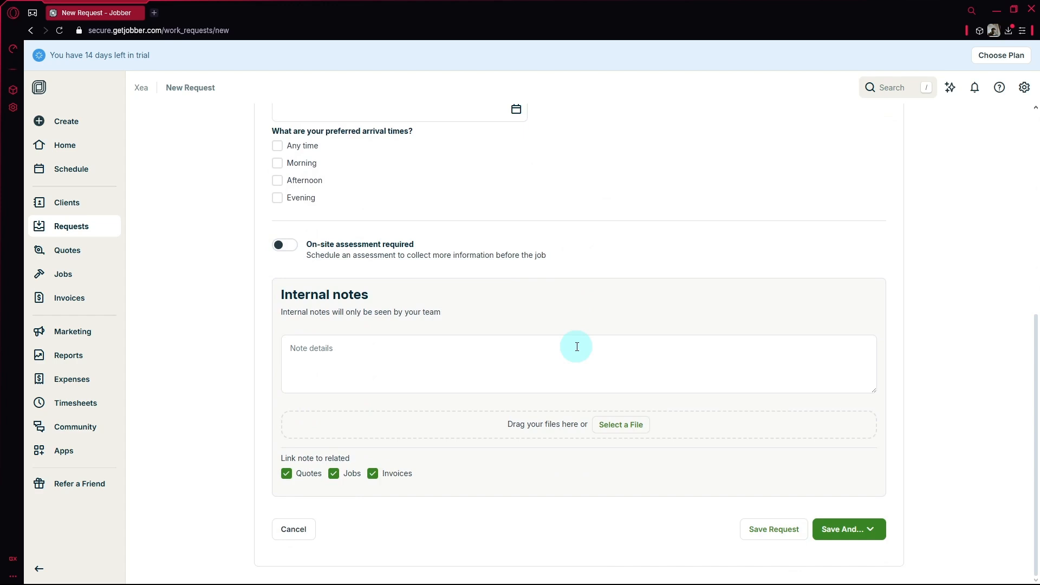
click(786, 534)
- Open Quotes, expand the 'Win more work with Jobber Quotes' highlight, and start a new quote
click(60, 236)
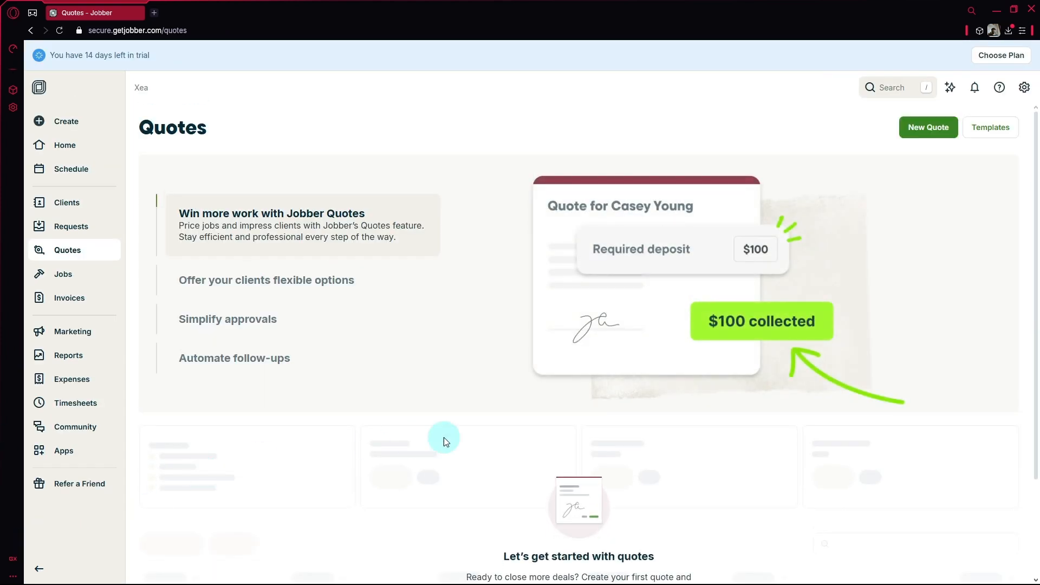
scroll(495, 414, down, 2)
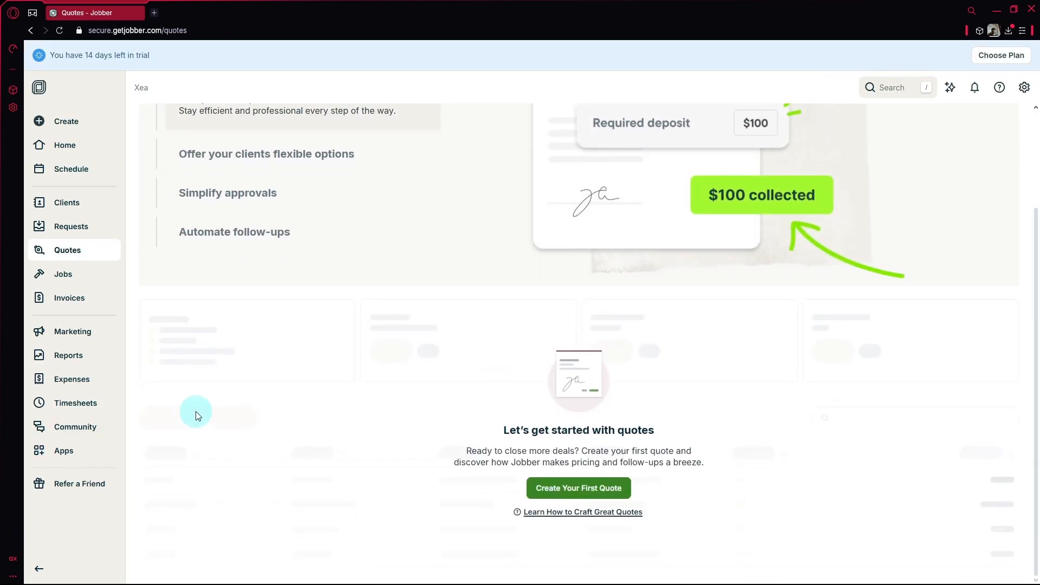
scroll(195, 406, up, 2)
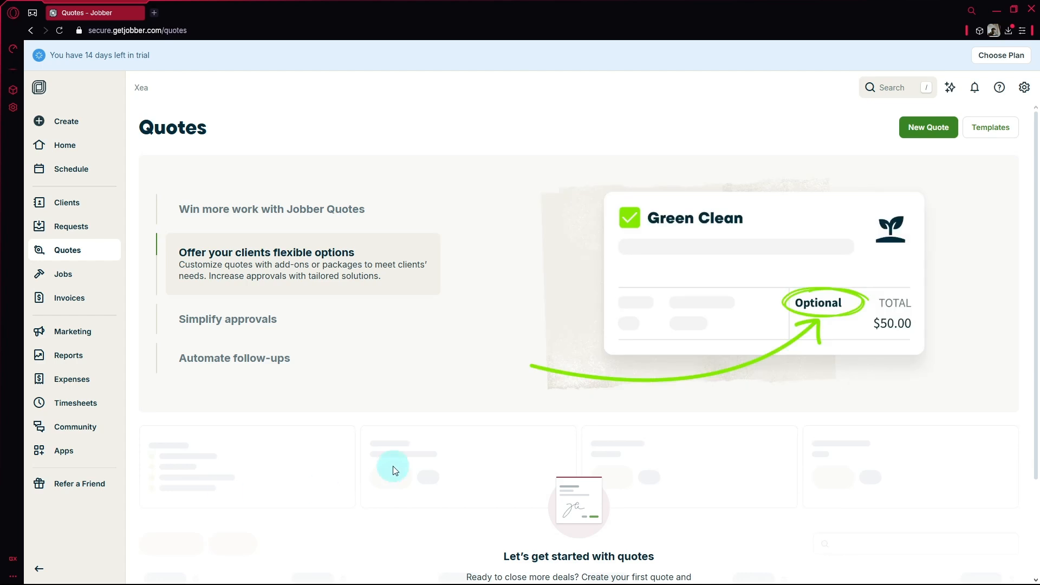
click(283, 201)
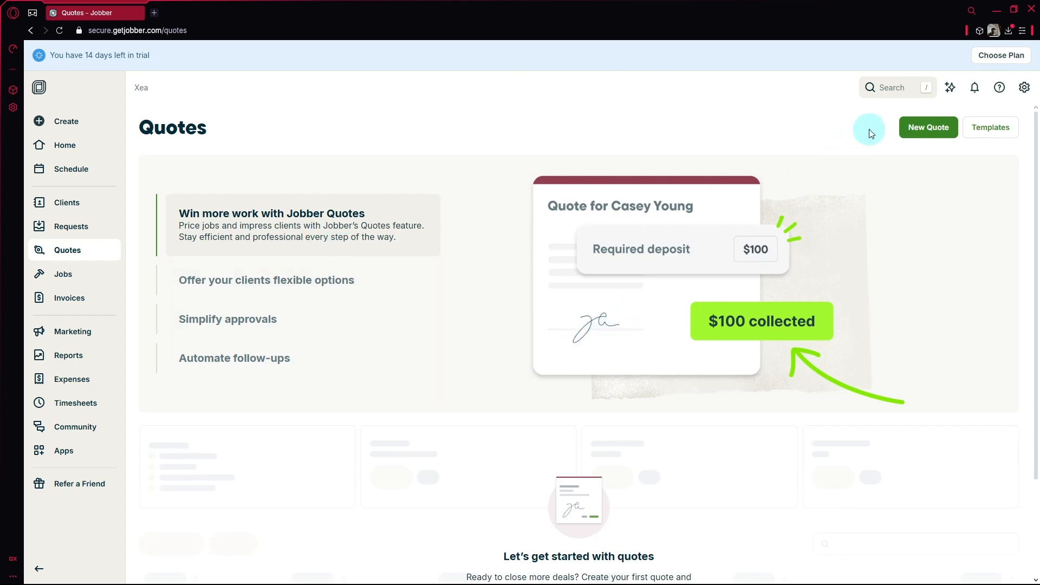
click(932, 130)
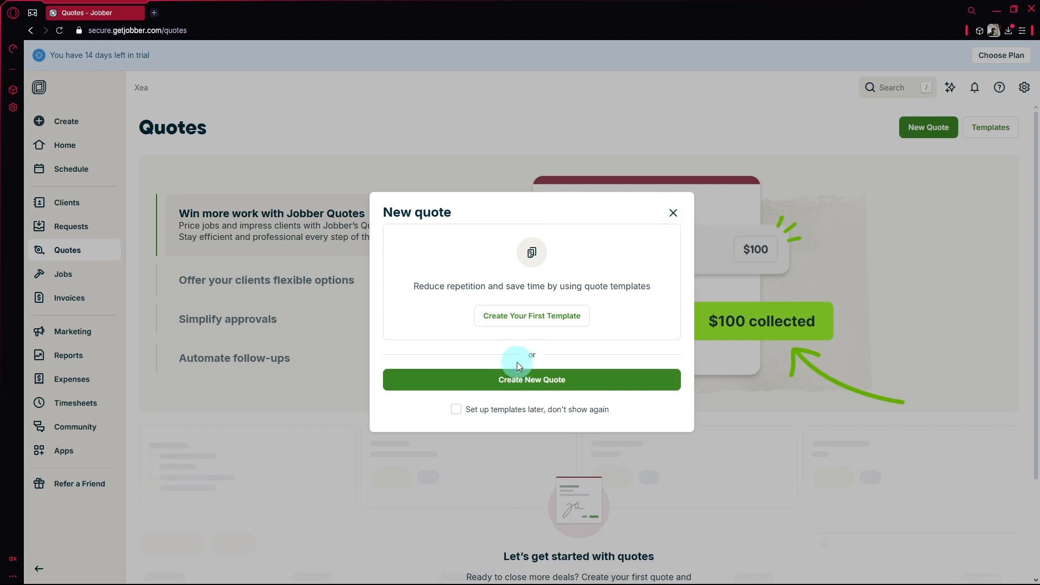
- Create a quote from scratch with job title 'Maintenance' and dismiss the tour tip
click(515, 378)
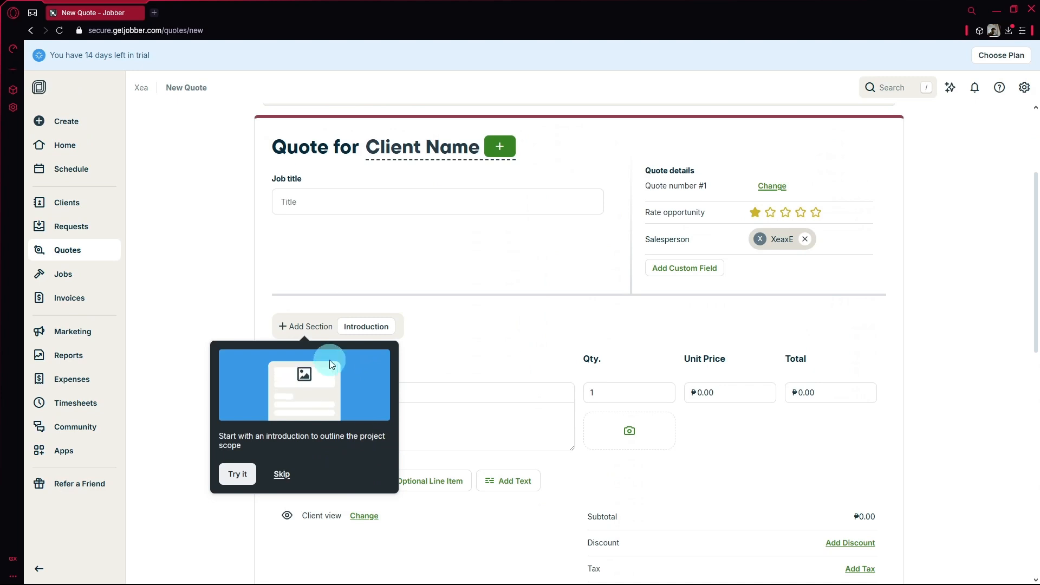
click(425, 194)
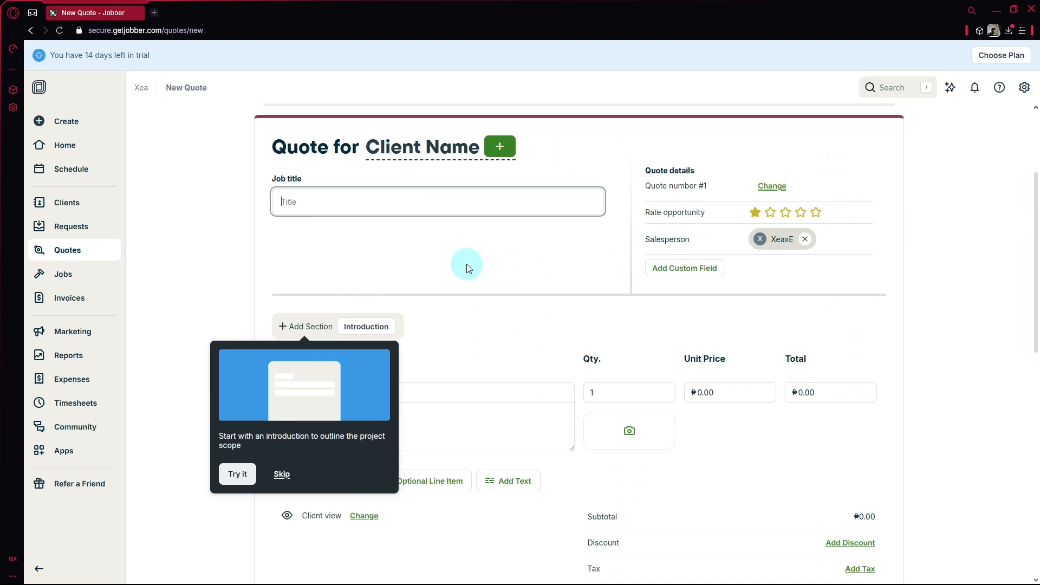
text(Maintenance)
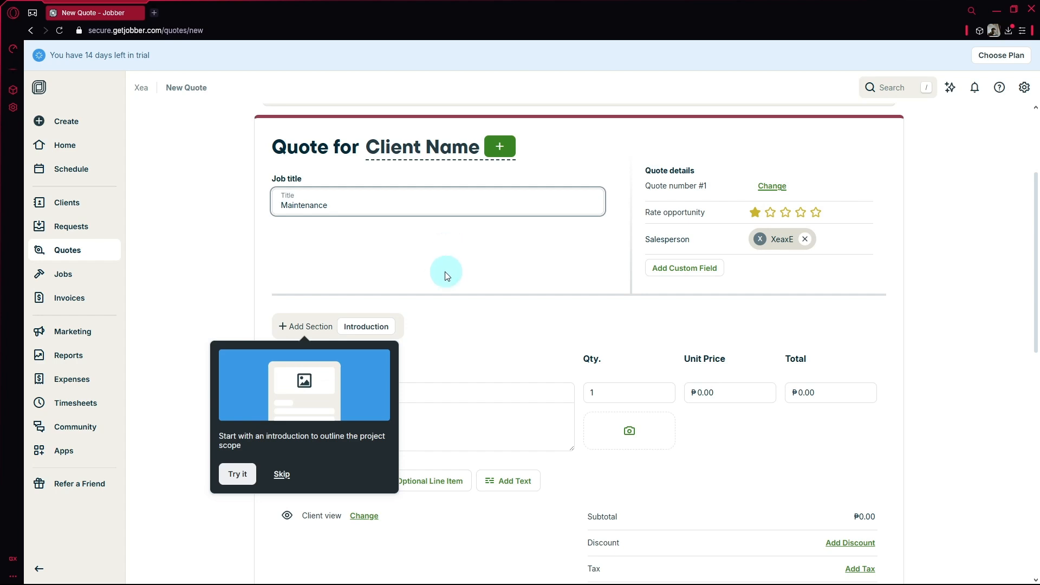
click(445, 274)
scroll(379, 379, down, 2)
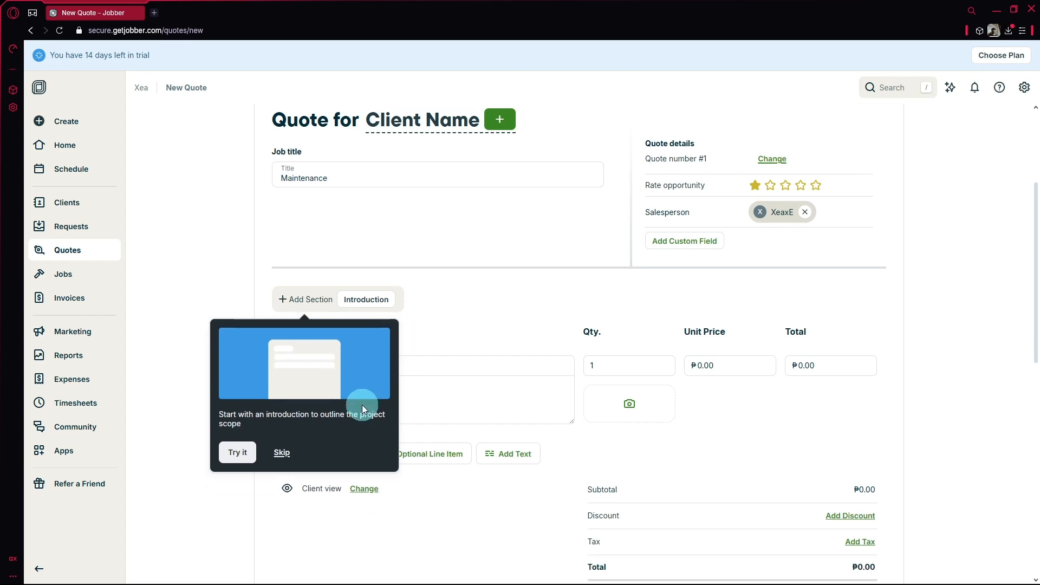
click(281, 374)
- Add a Free Assessment line item with cost 500 and unit price 1000
click(358, 282)
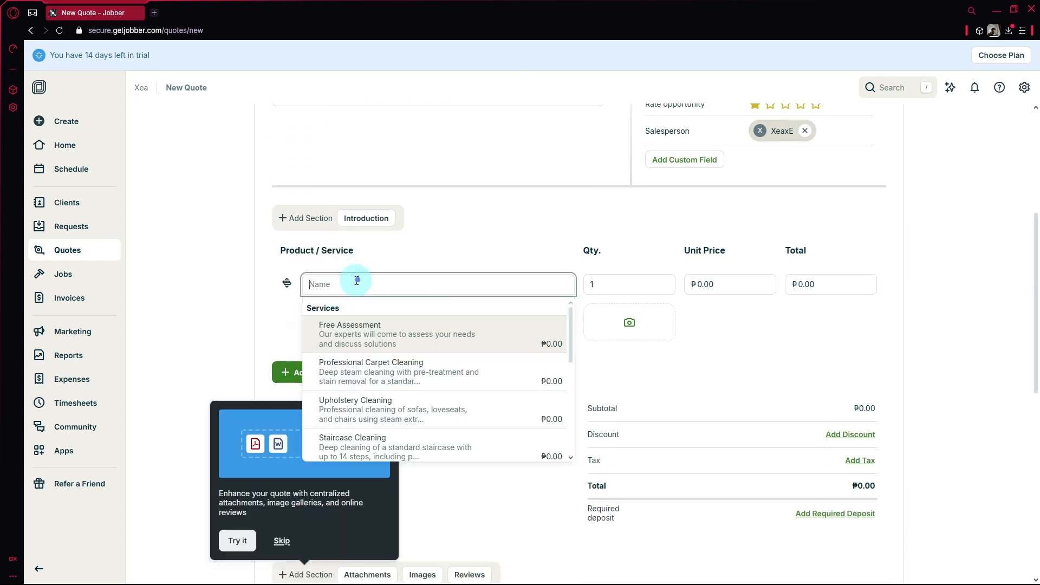
click(359, 336)
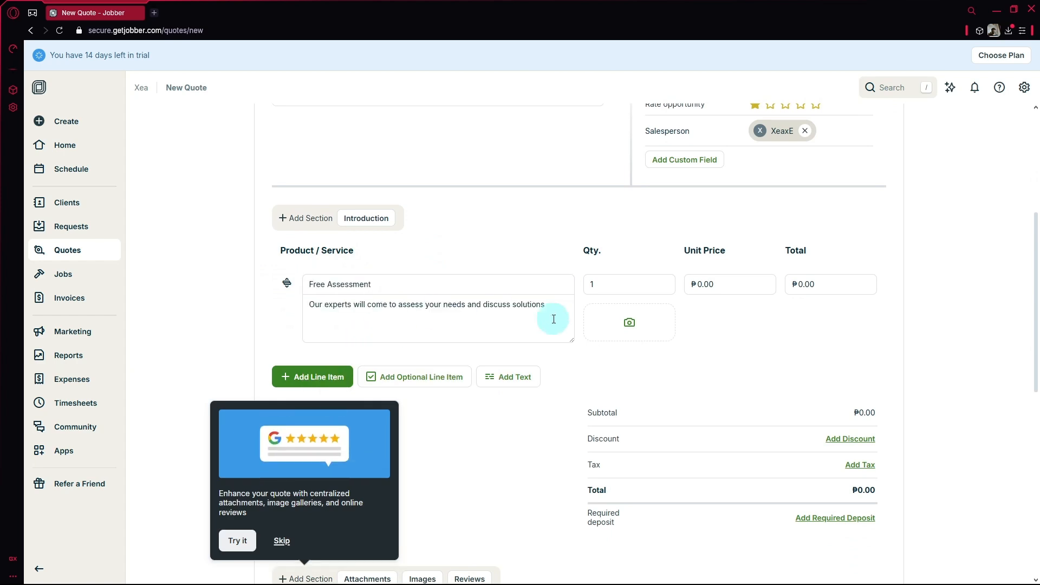
click(699, 284)
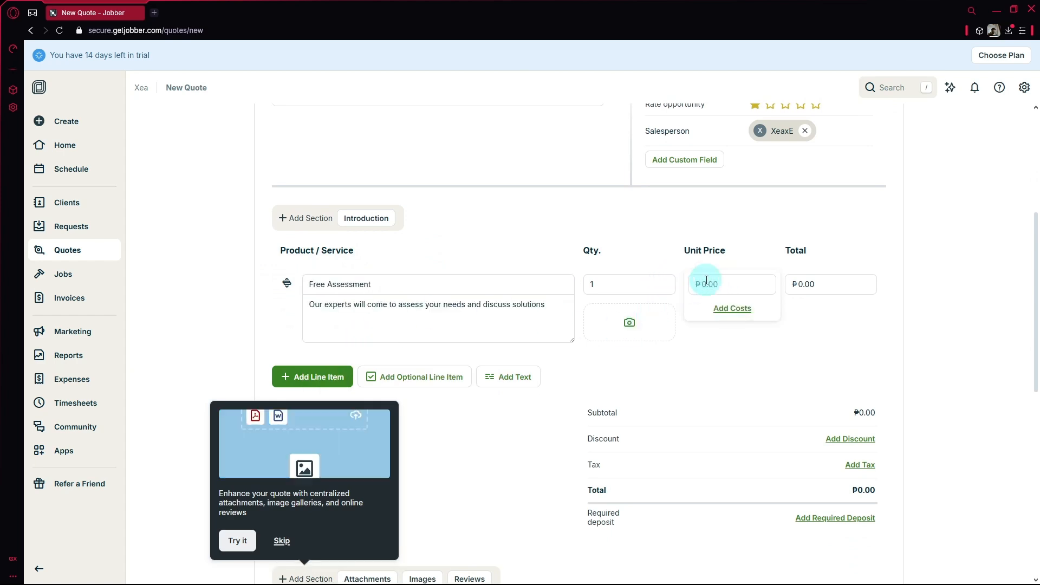
click(727, 308)
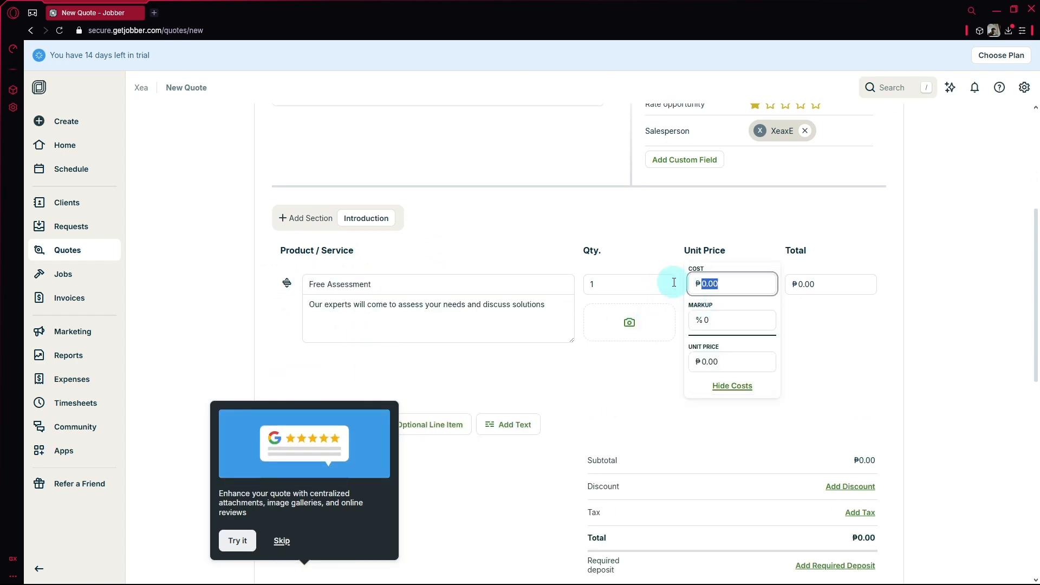
text(50)
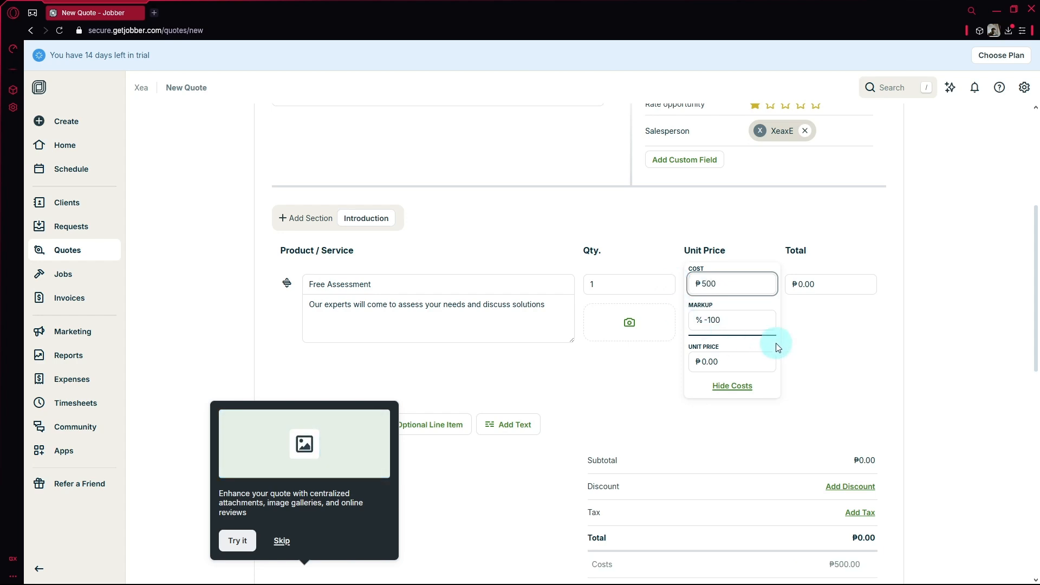
click(746, 360)
text(1000)
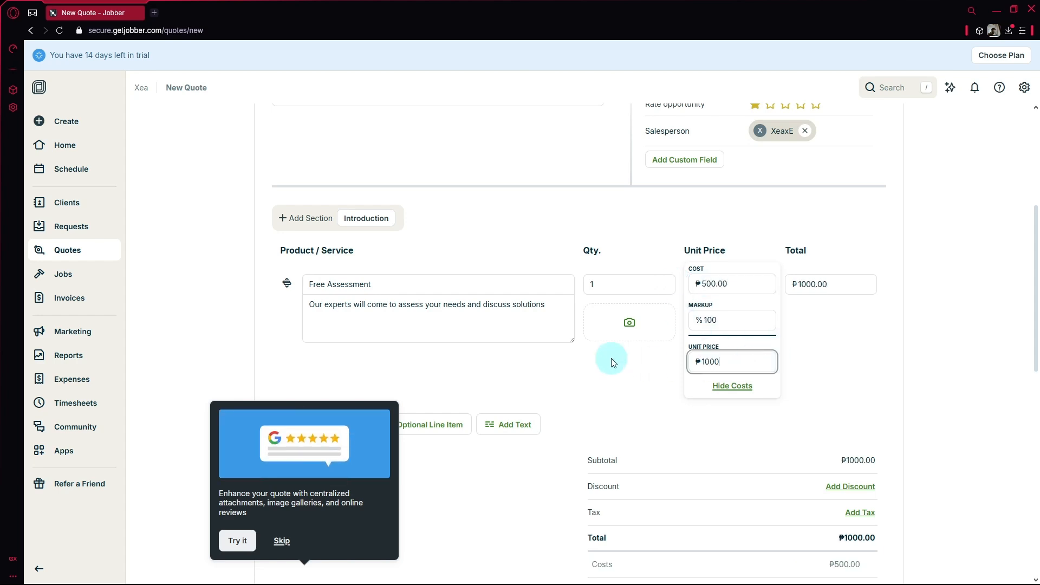
click(935, 346)
- Scroll down the New Quote form and dismiss the attachments and reviews tour tip
scroll(934, 346, down, 5)
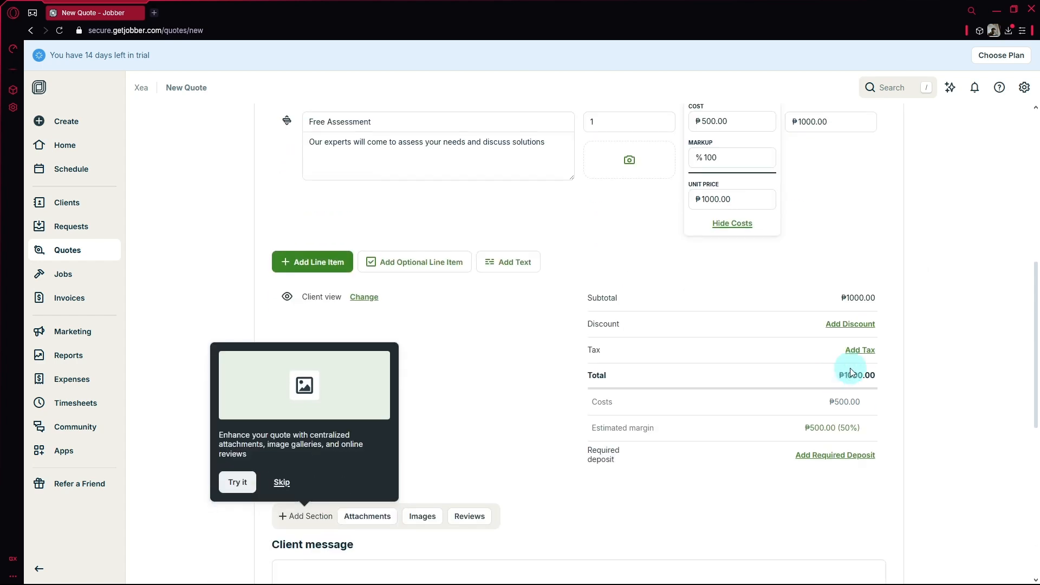
scroll(866, 359, up, 1)
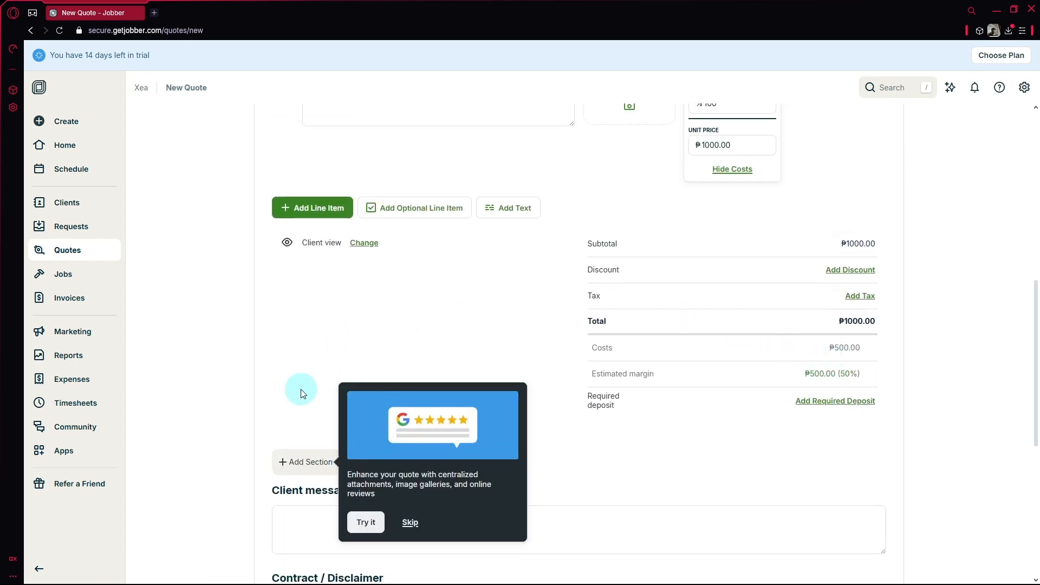
scroll(290, 482, down, 4)
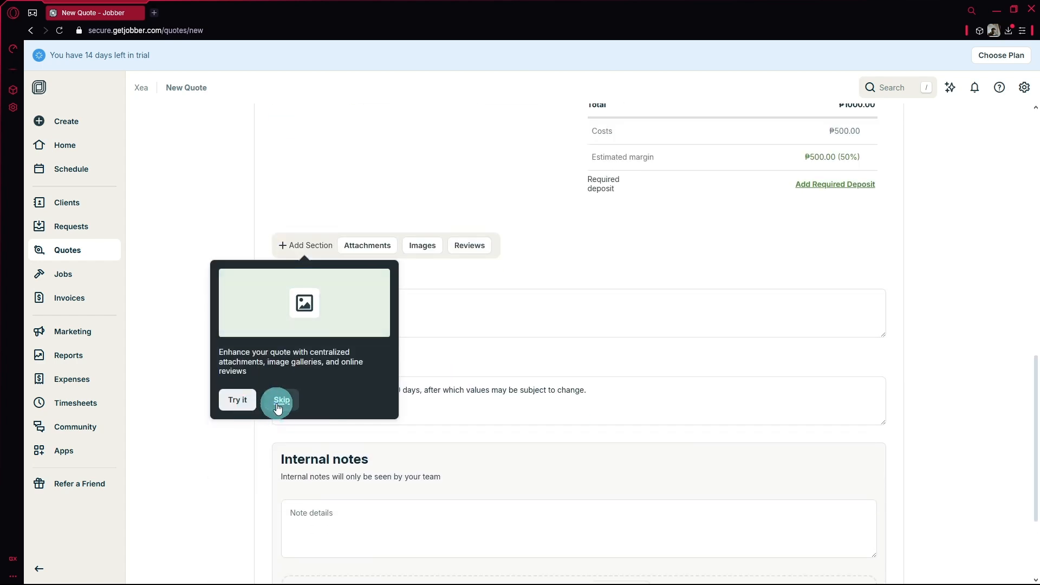
click(279, 332)
scroll(314, 302, up, 8)
scroll(356, 318, down, 6)
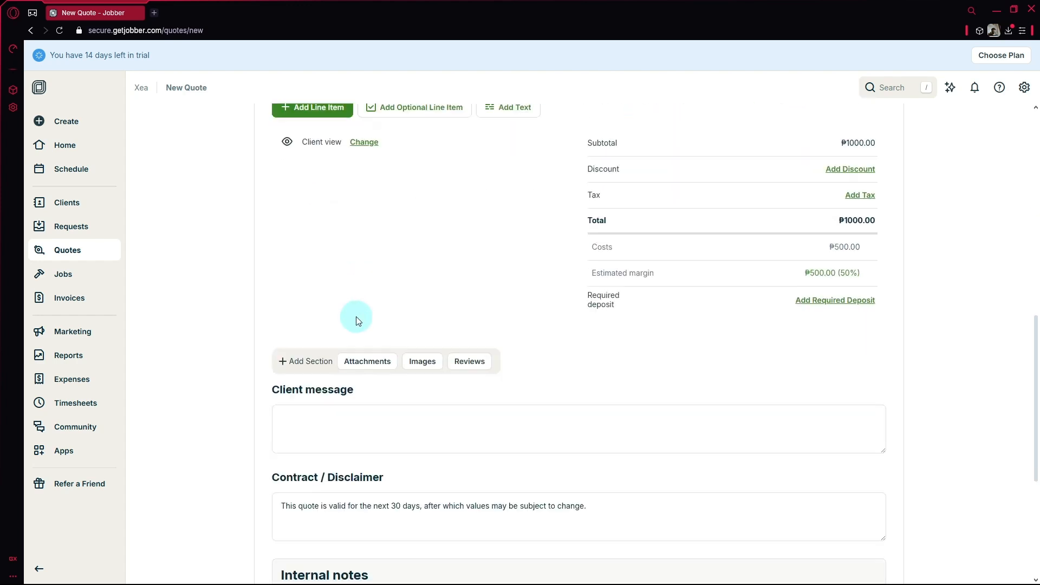
scroll(356, 332, down, 1)
- Check the Client message, Contract / Disclaimer and Internal notes boxes in turn
click(355, 367)
scroll(357, 368, down, 2)
click(362, 370)
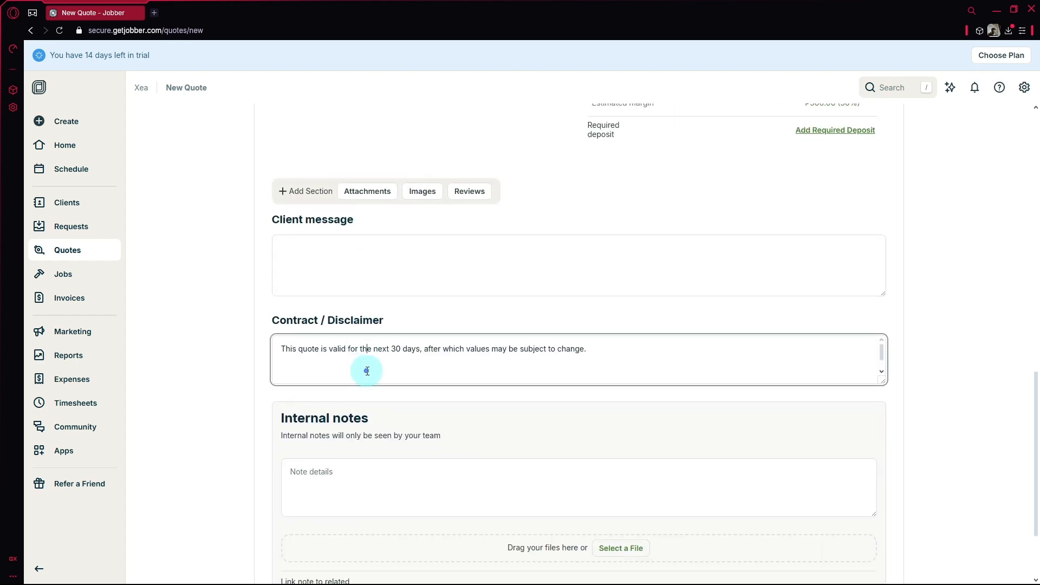
scroll(370, 360, down, 2)
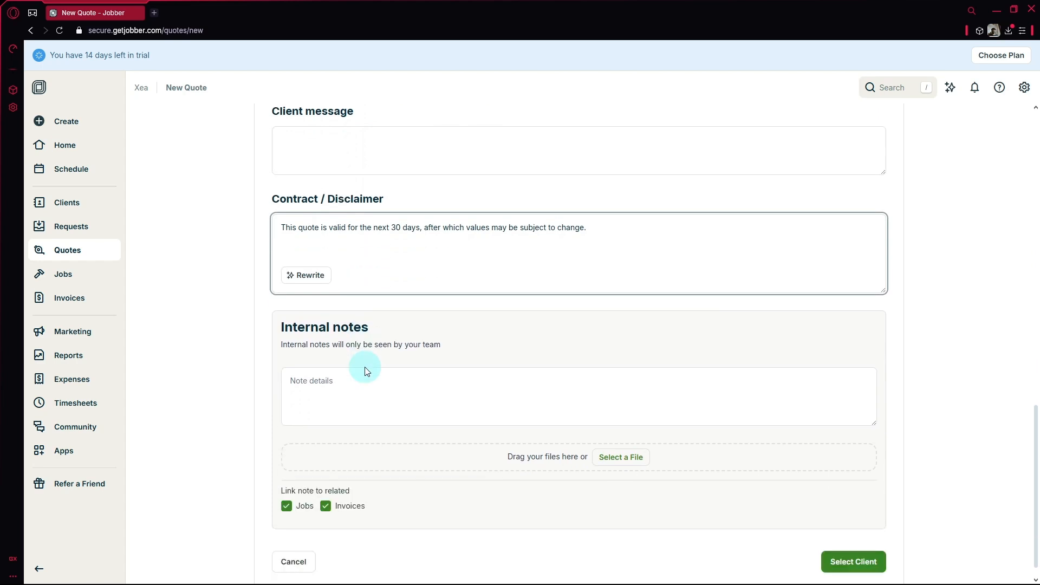
click(451, 382)
- Assign the lead client to the quote without adding a new property
click(882, 540)
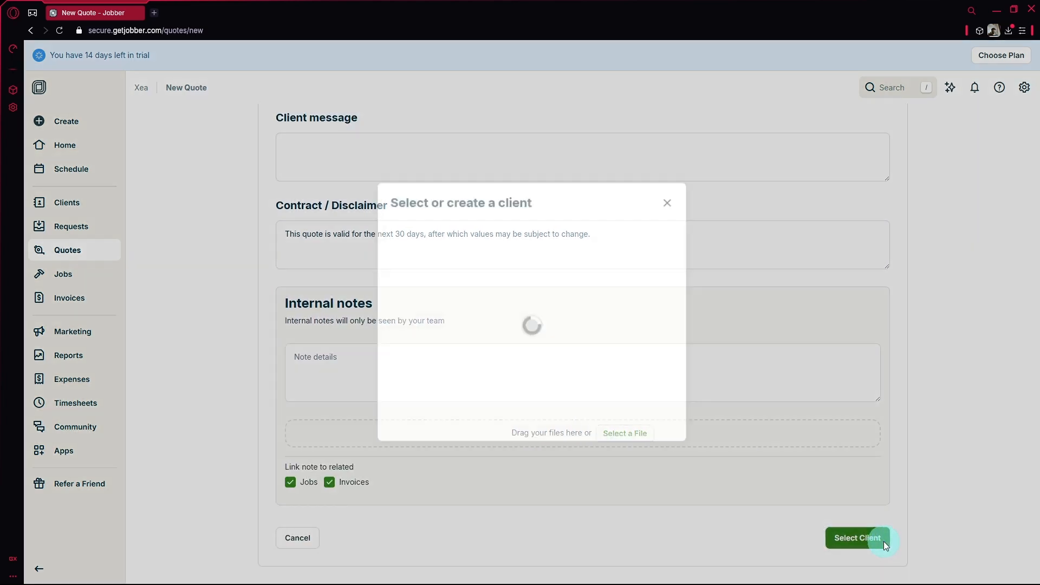
click(480, 291)
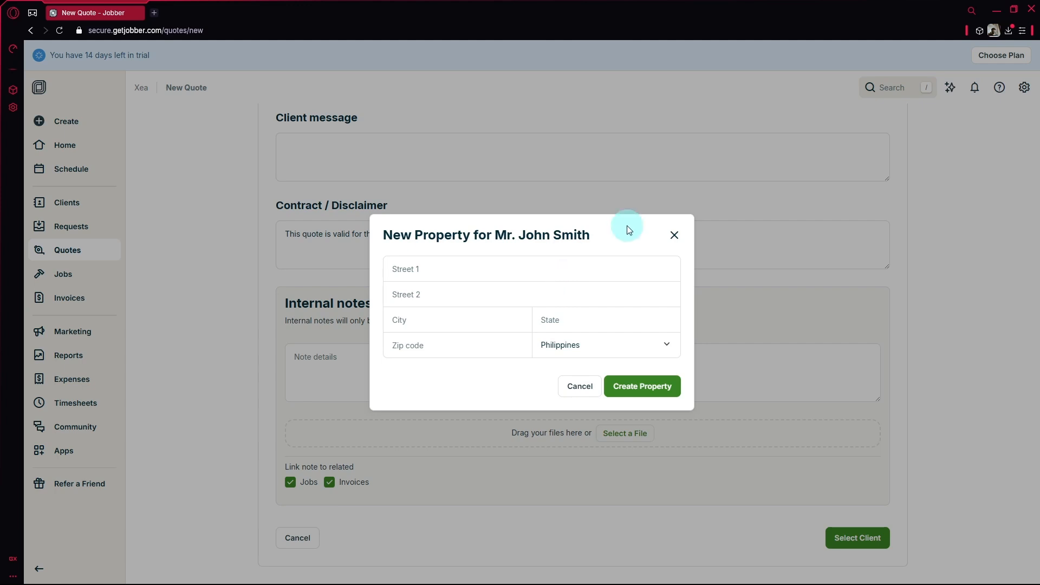
click(674, 236)
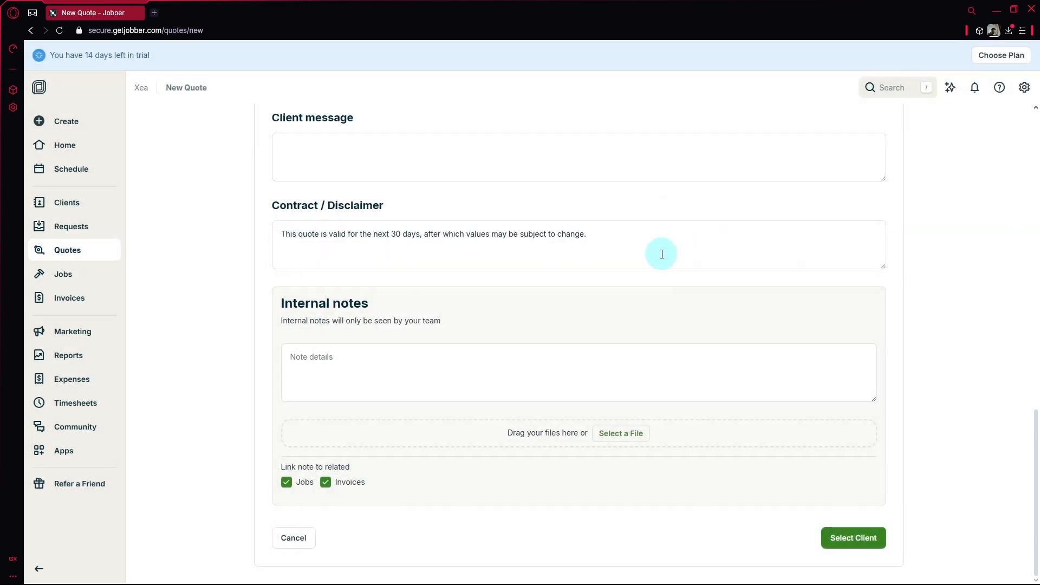
- Abandon the unsaved Maintenance quote and go to the Jobs page
scroll(662, 255, up, 10)
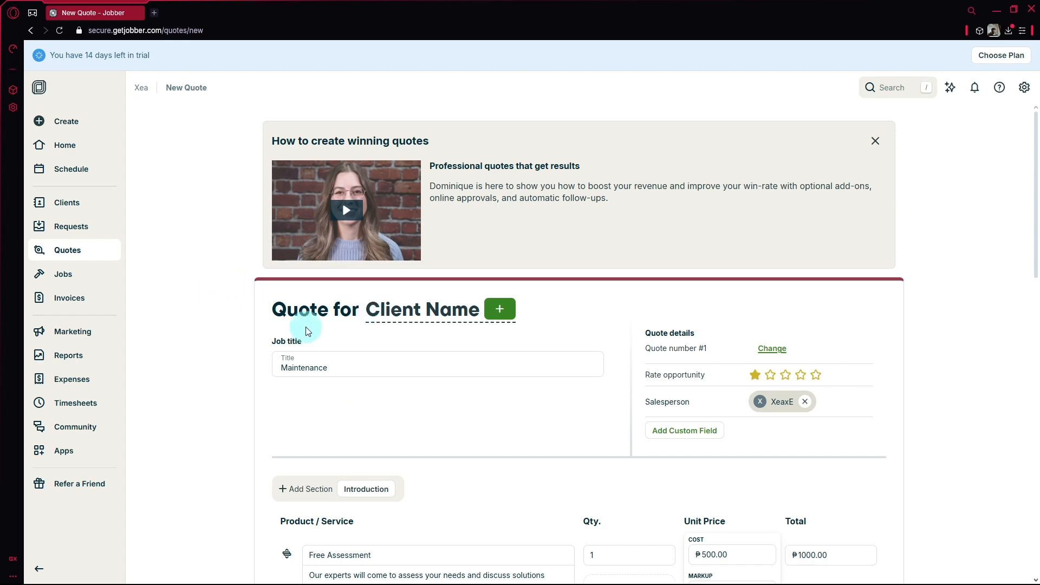
scroll(564, 274, down, 6)
scroll(267, 255, up, 4)
click(55, 271)
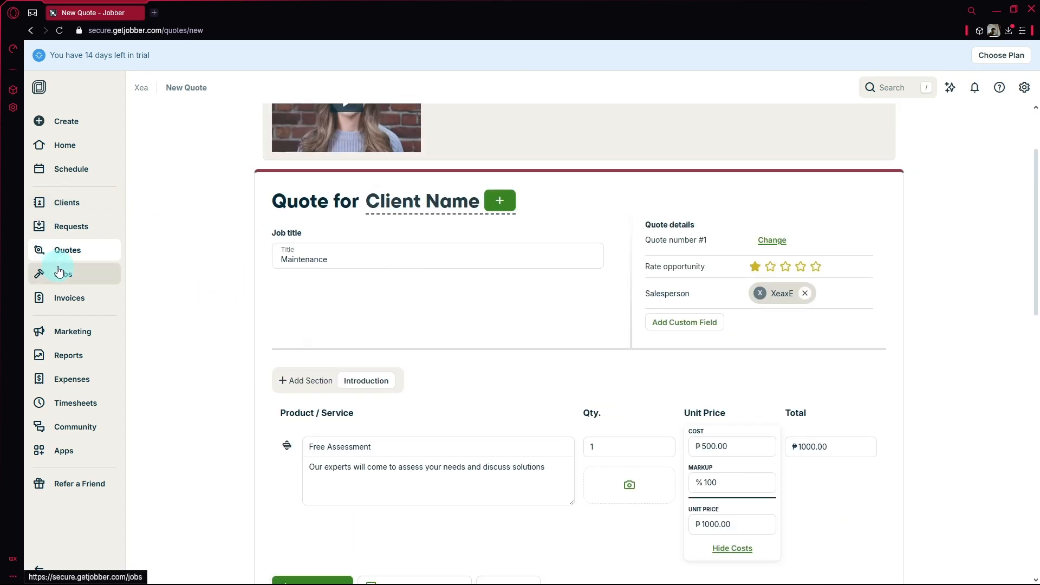
click(579, 93)
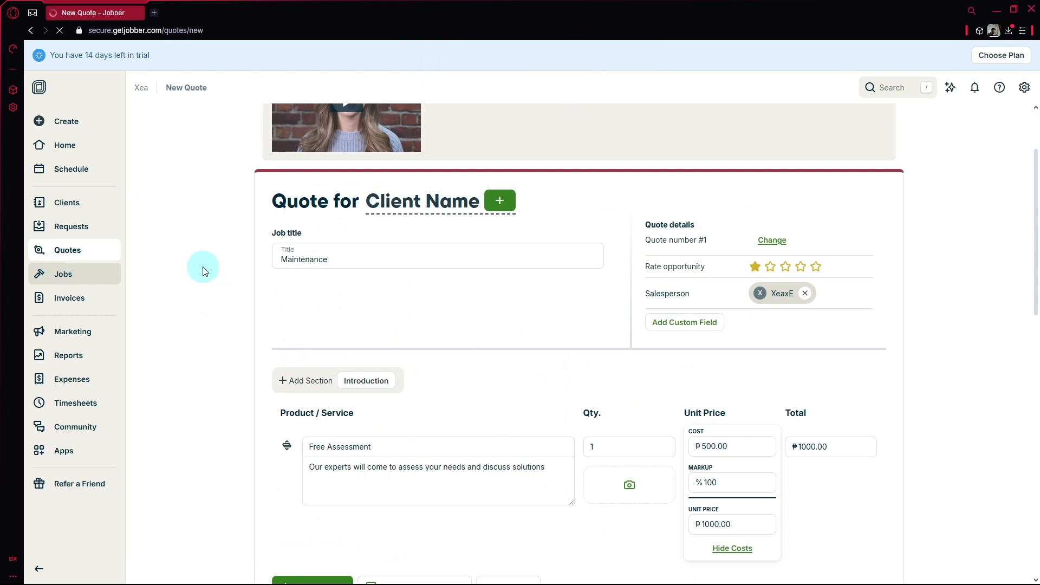
- Start the first job and scroll through the blank one-off New Job form dated Mar 20, 2025
click(58, 290)
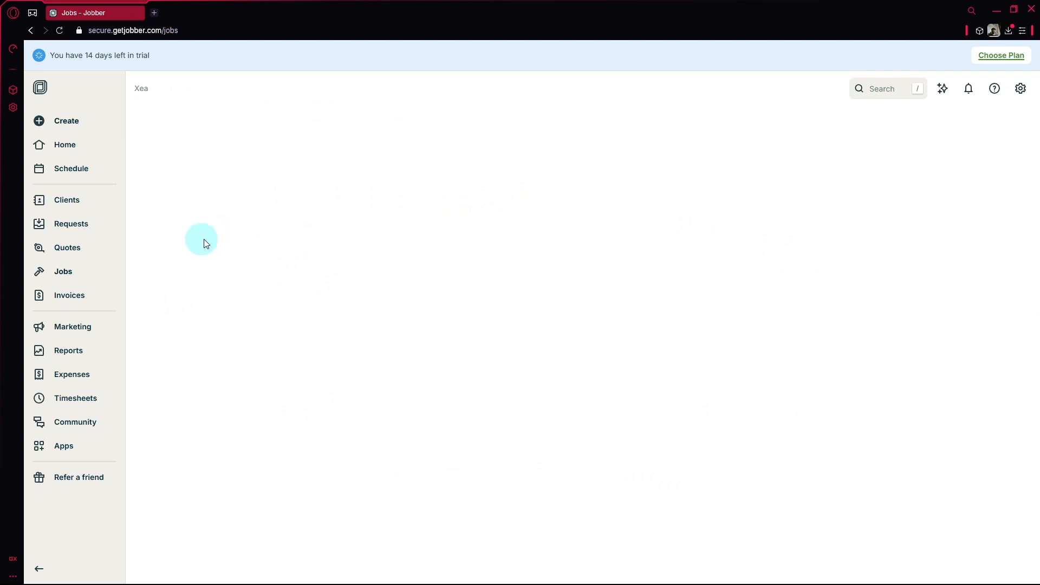
scroll(387, 321, down, 2)
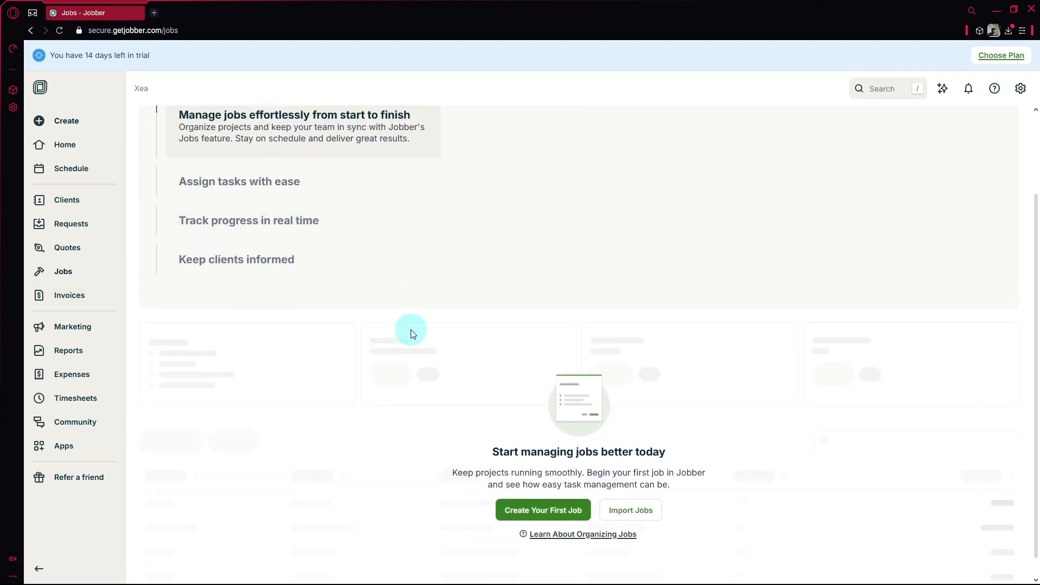
click(553, 490)
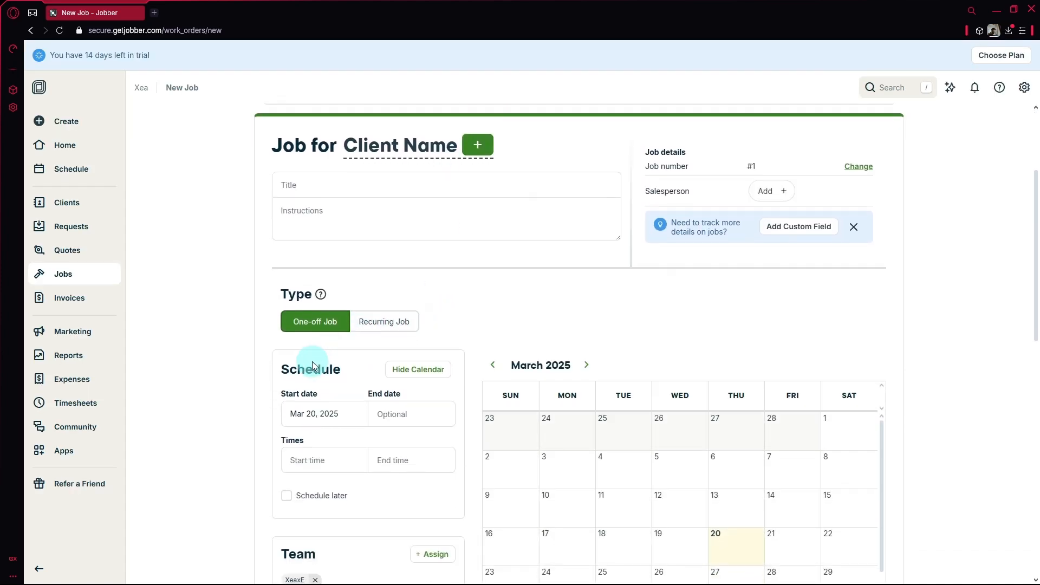
scroll(368, 325, down, 3)
scroll(638, 278, down, 6)
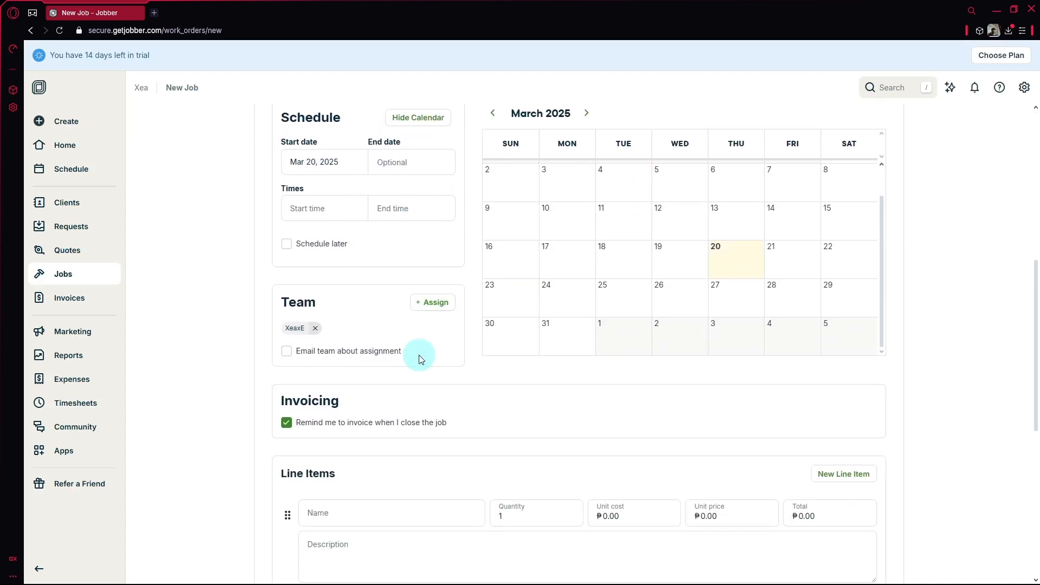
scroll(349, 178, down, 3)
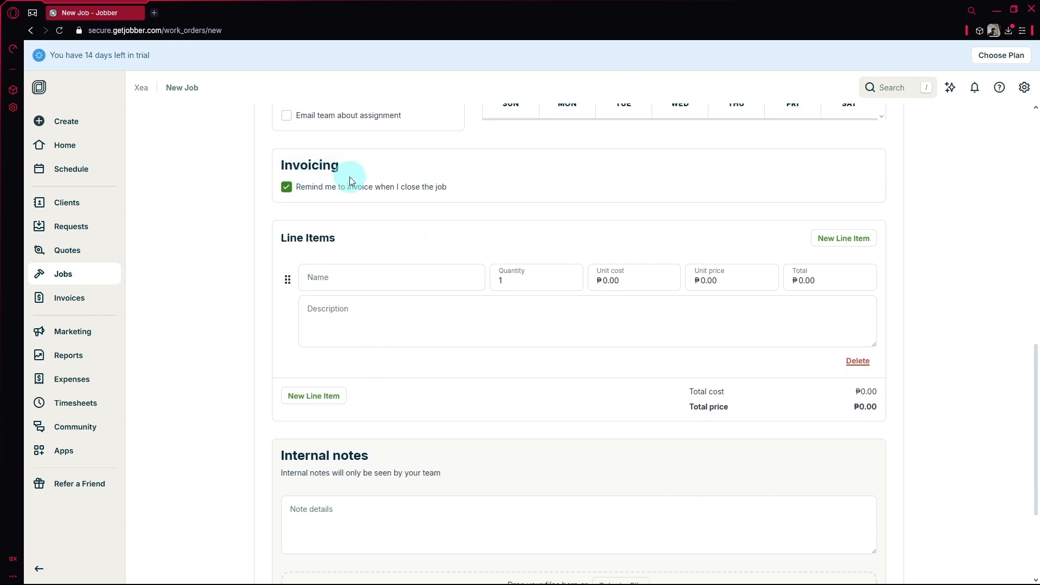
scroll(347, 179, up, 1)
scroll(553, 309, down, 1)
scroll(531, 418, up, 15)
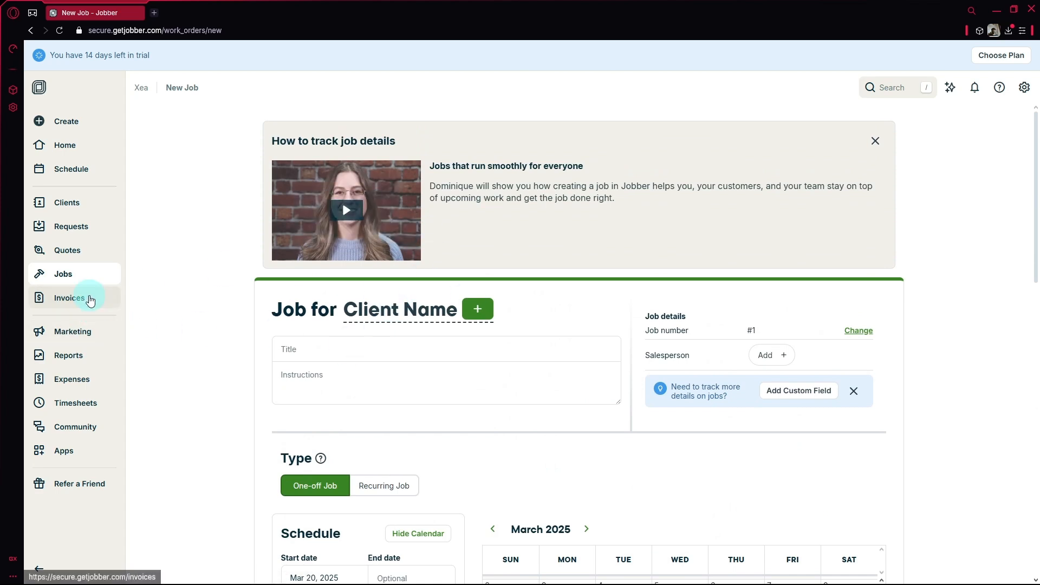
- Browse the Invoices overview and show the 'Create invoices in seconds' highlight
click(91, 301)
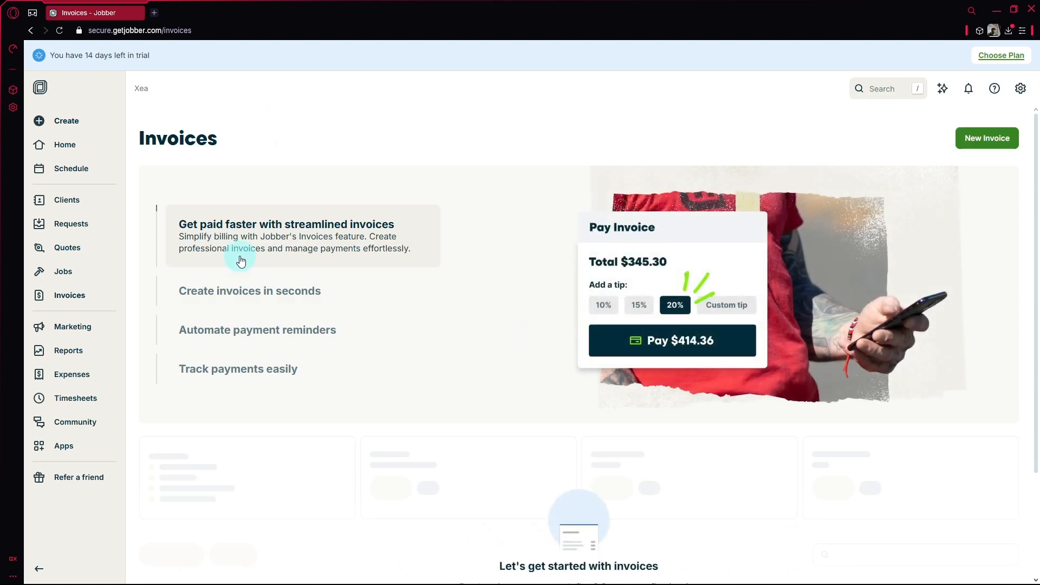
scroll(241, 261, down, 3)
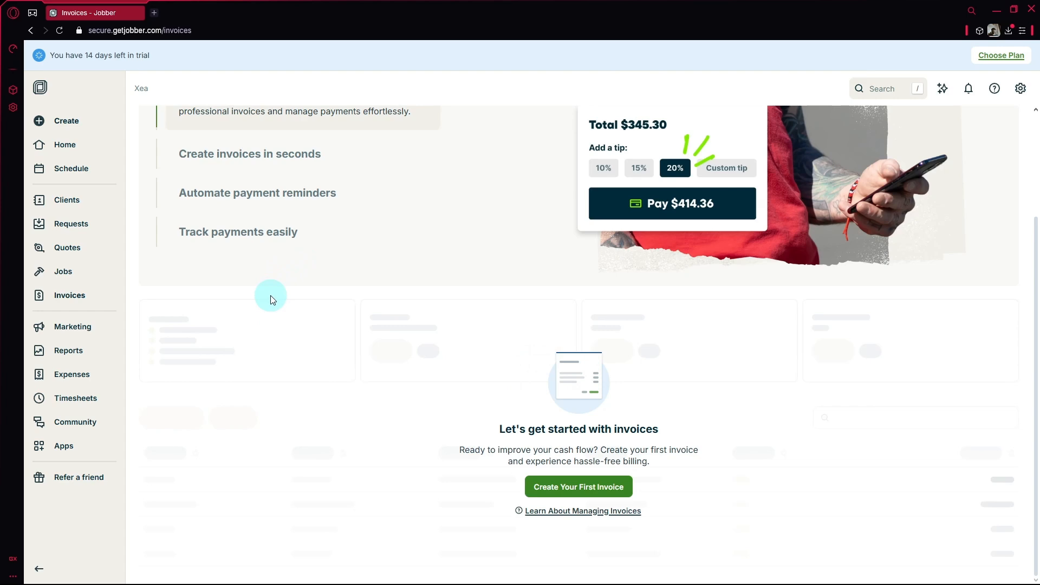
scroll(271, 295, up, 3)
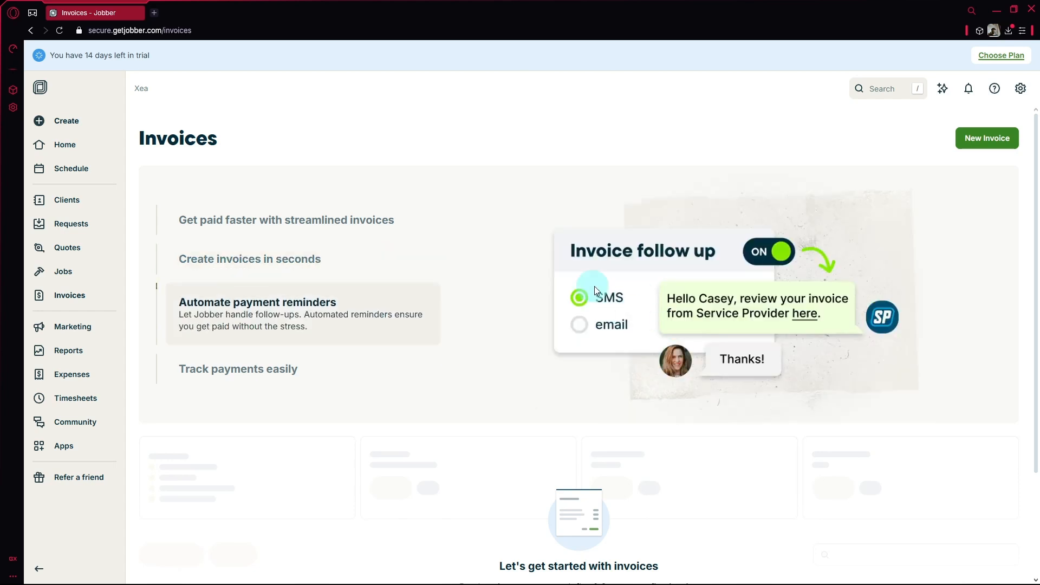
click(261, 264)
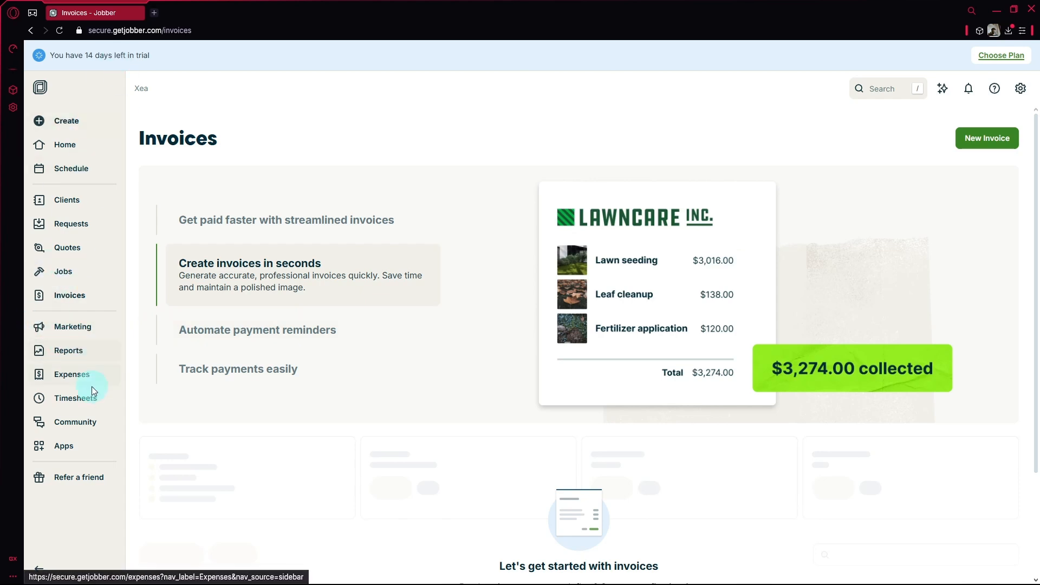
- View the Marketing page, skim the Reports categories, then return Home
click(74, 326)
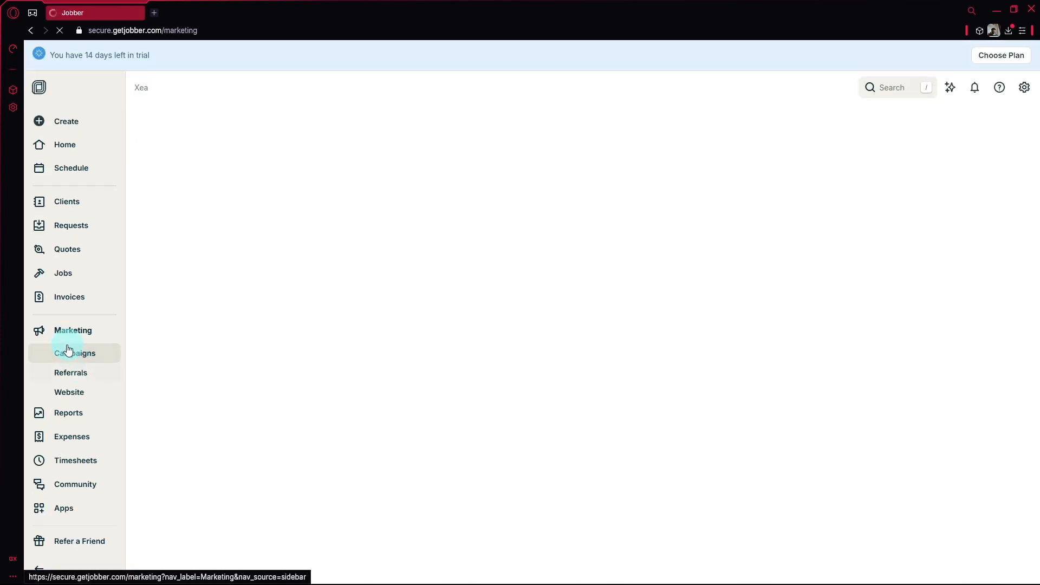
click(79, 420)
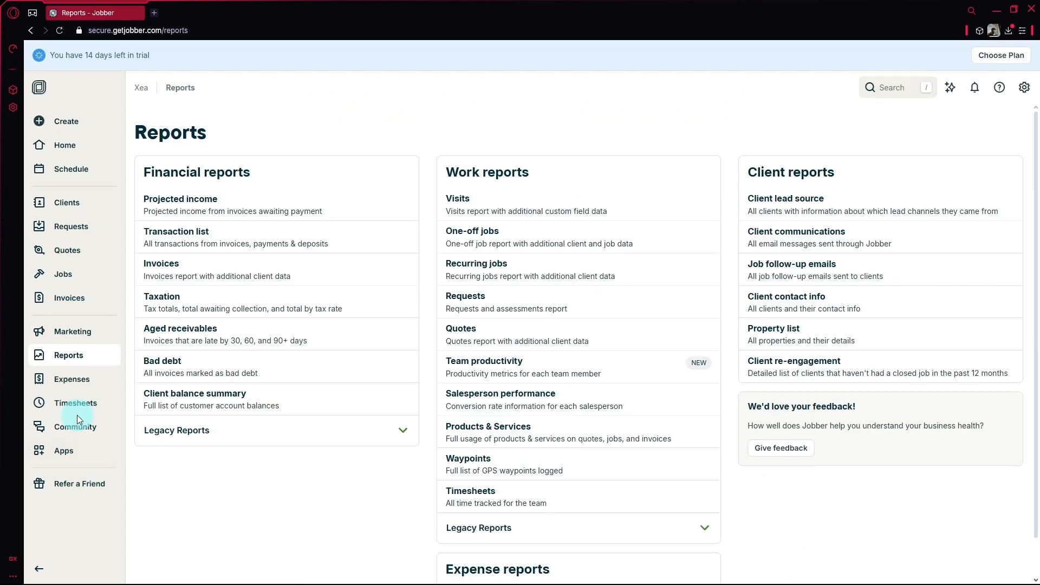
scroll(401, 551, down, 1)
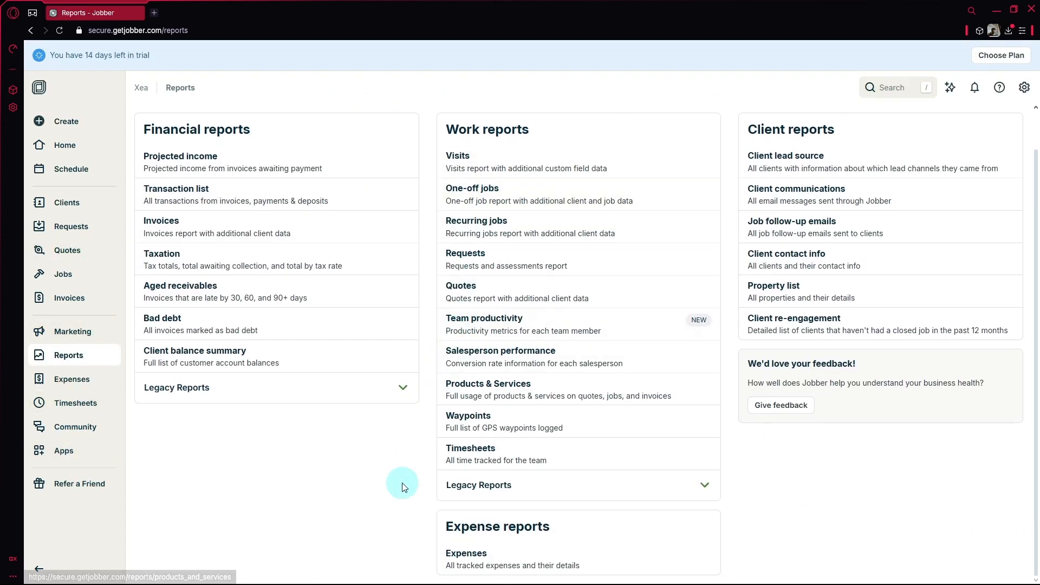
scroll(352, 433, up, 1)
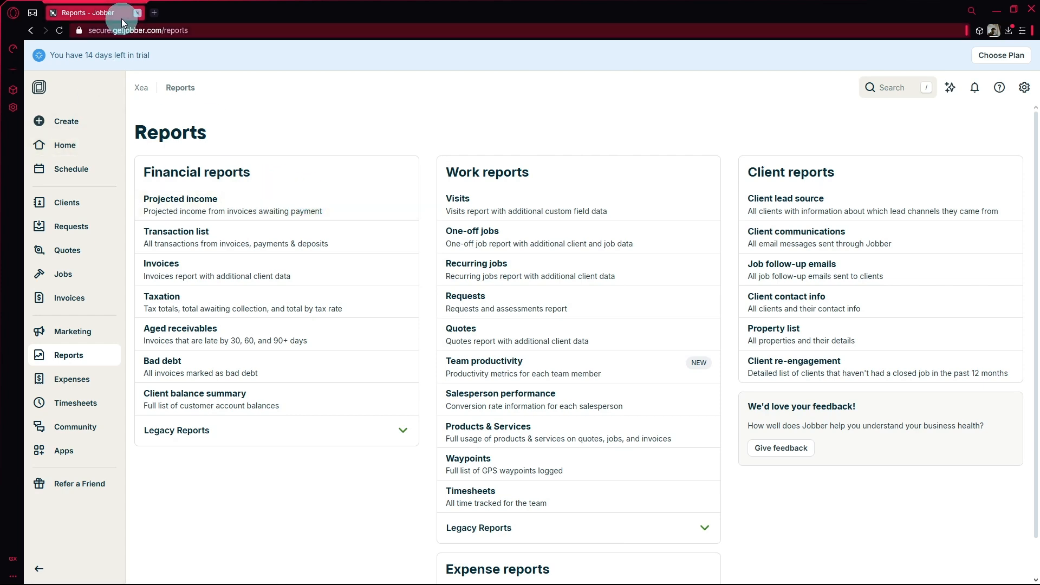
click(103, 152)
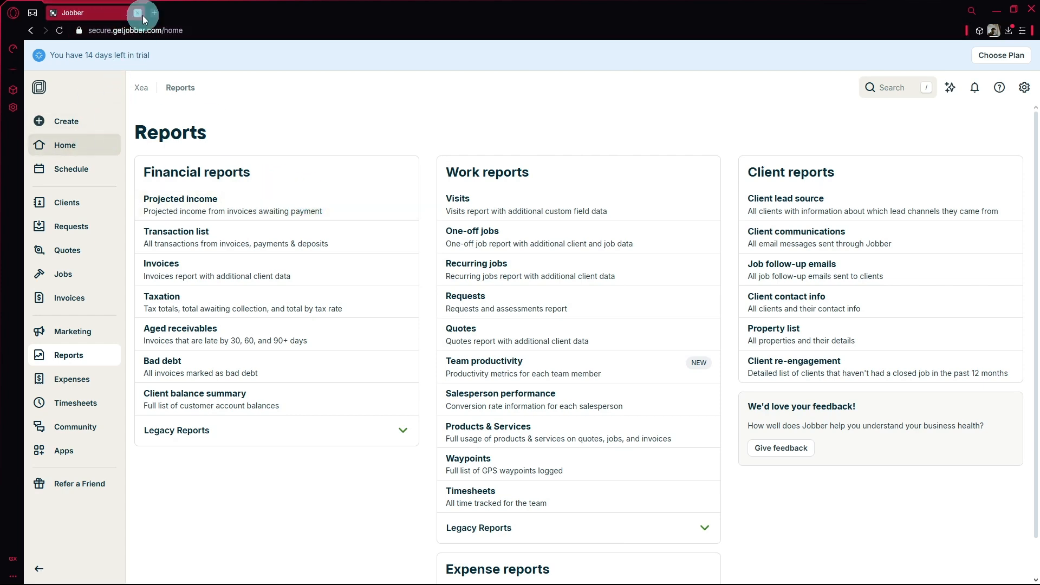